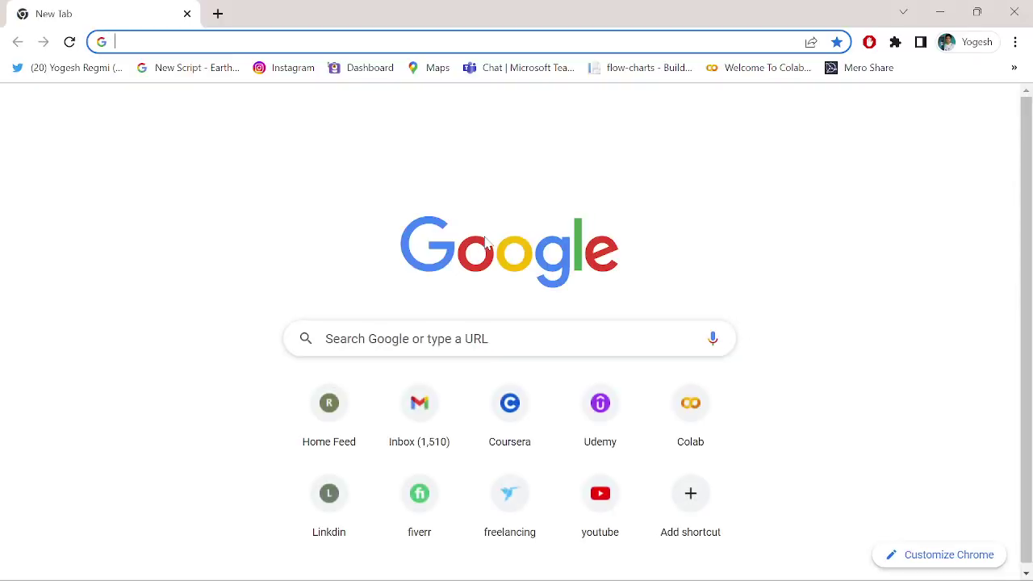
# Search Google for 'google earth pro download' using Chrome's address bar autocomplete
pyautogui.write('do')
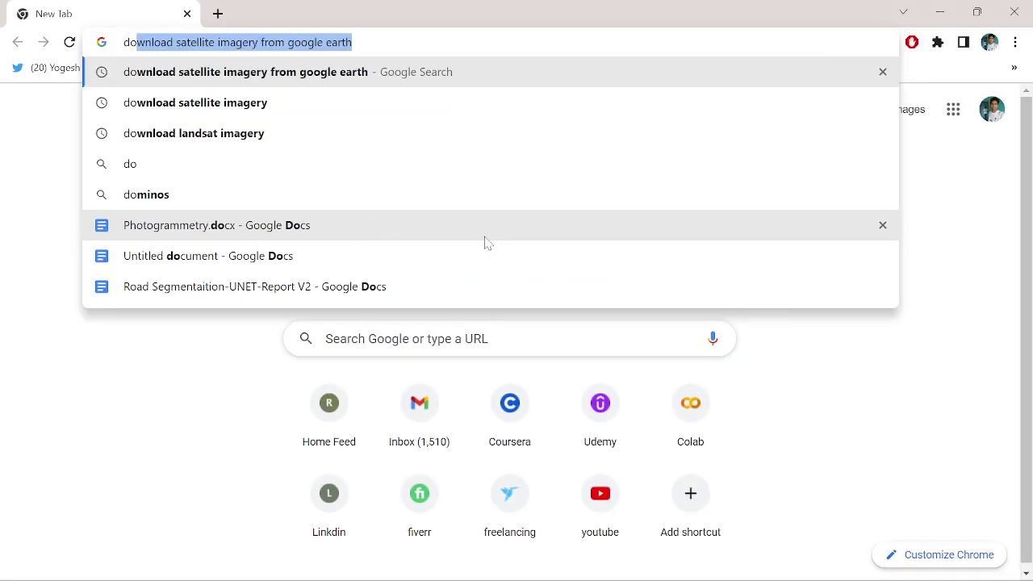
pyautogui.press('BackSpace')
pyautogui.press('BackSpace')
pyautogui.press('BackSpace')
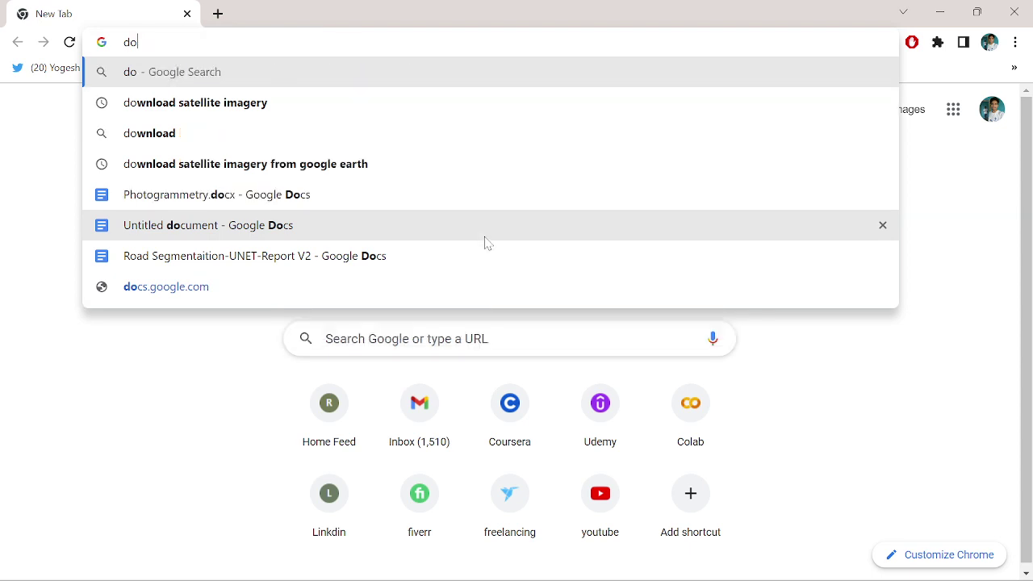
pyautogui.write('g')
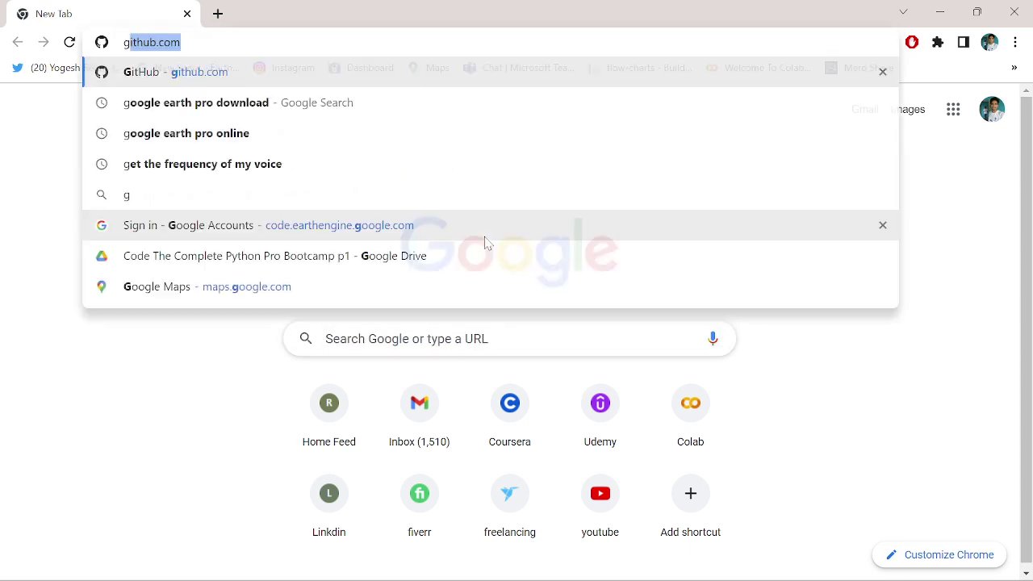
pyautogui.write('oo')
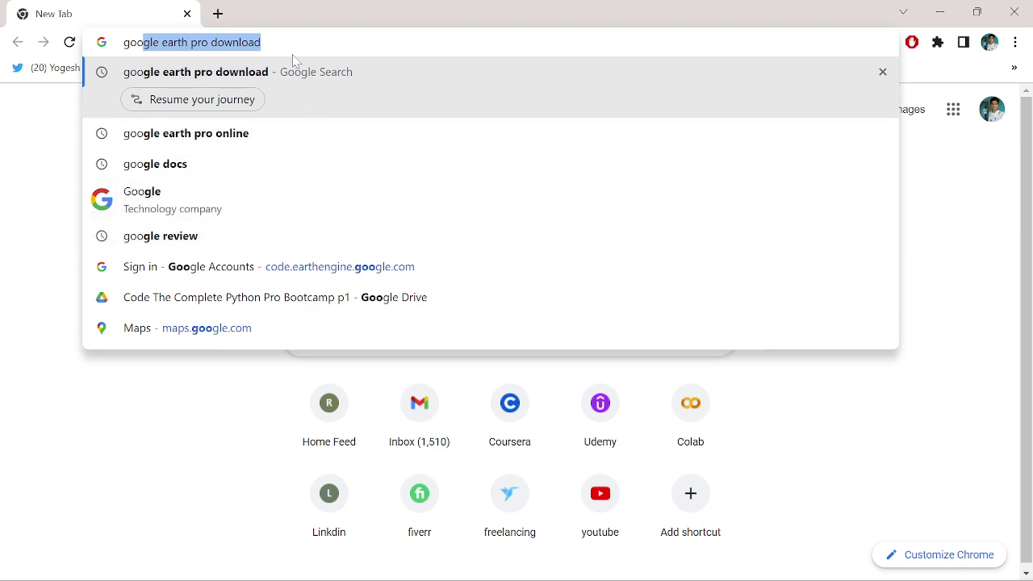
pyautogui.press('Right')
pyautogui.press('Return')
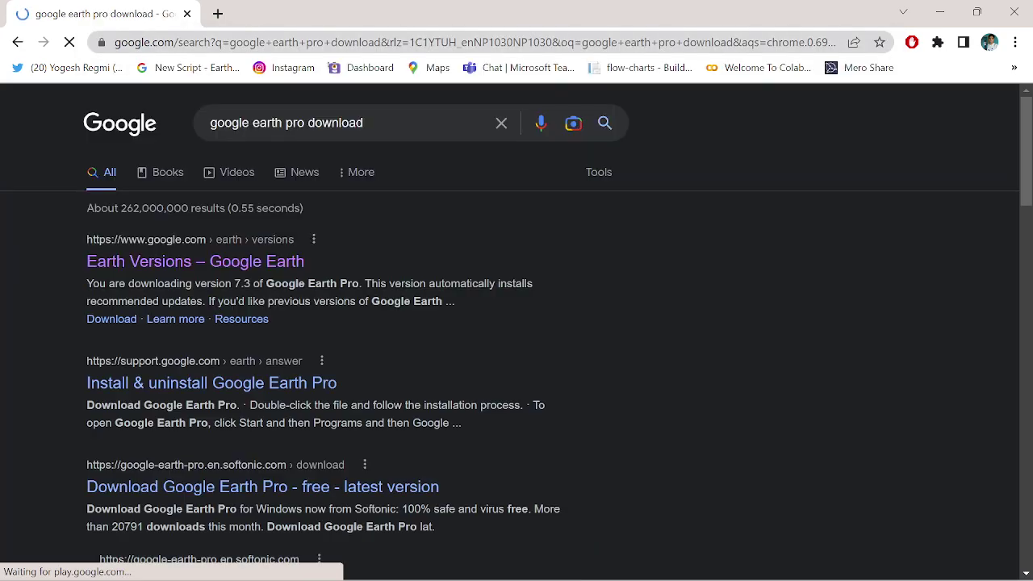
# Download GoogleEarthProSetup.exe from the Earth Versions page, accepting the terms, and run it
pyautogui.click(176, 265)
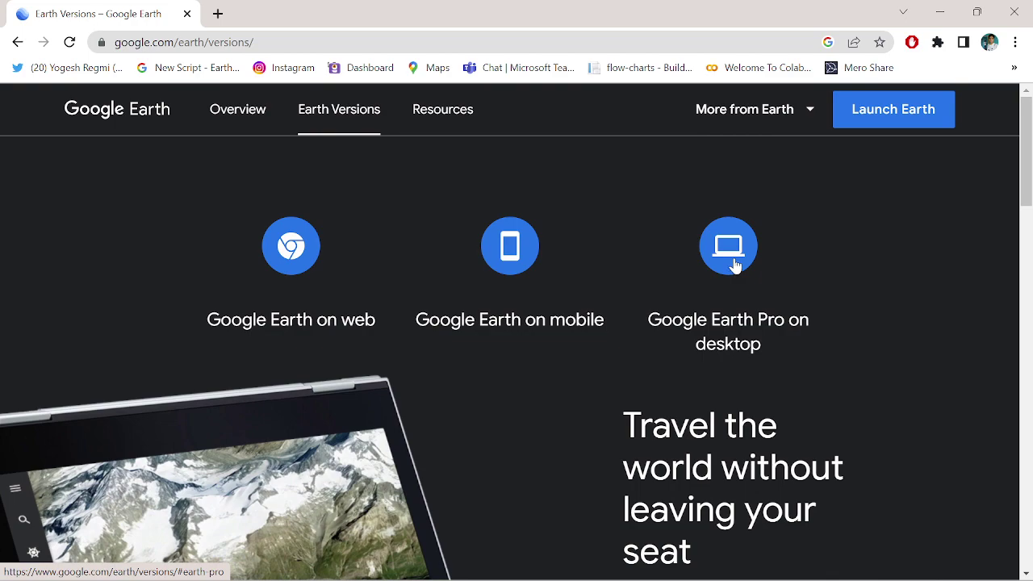
pyautogui.click(734, 265)
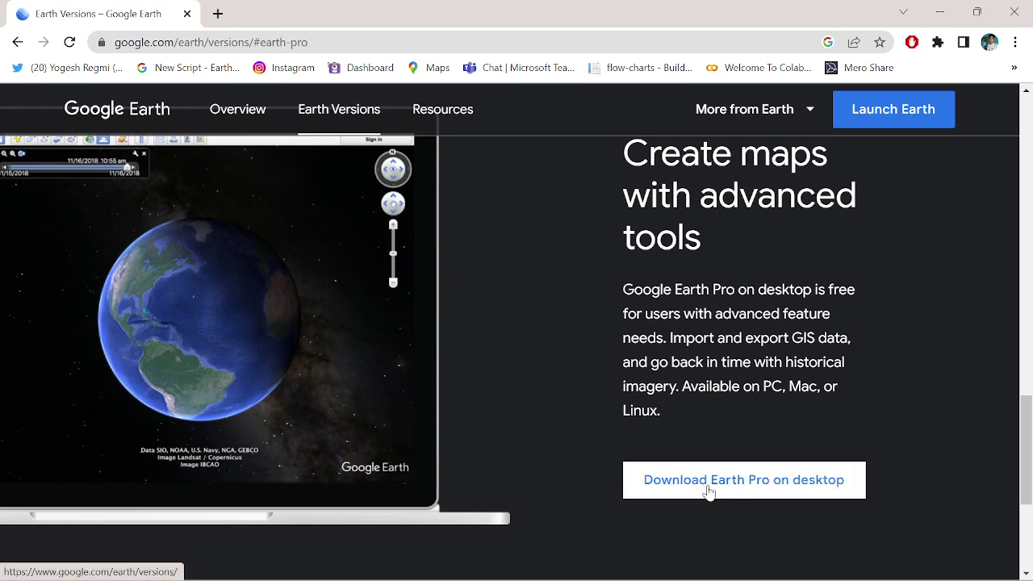
pyautogui.click(707, 488)
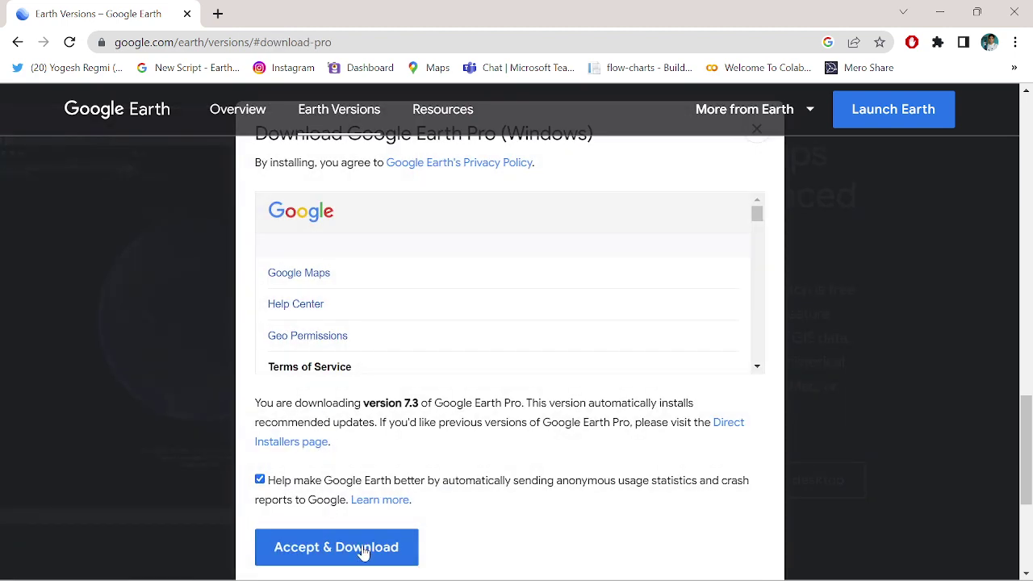
pyautogui.click(363, 549)
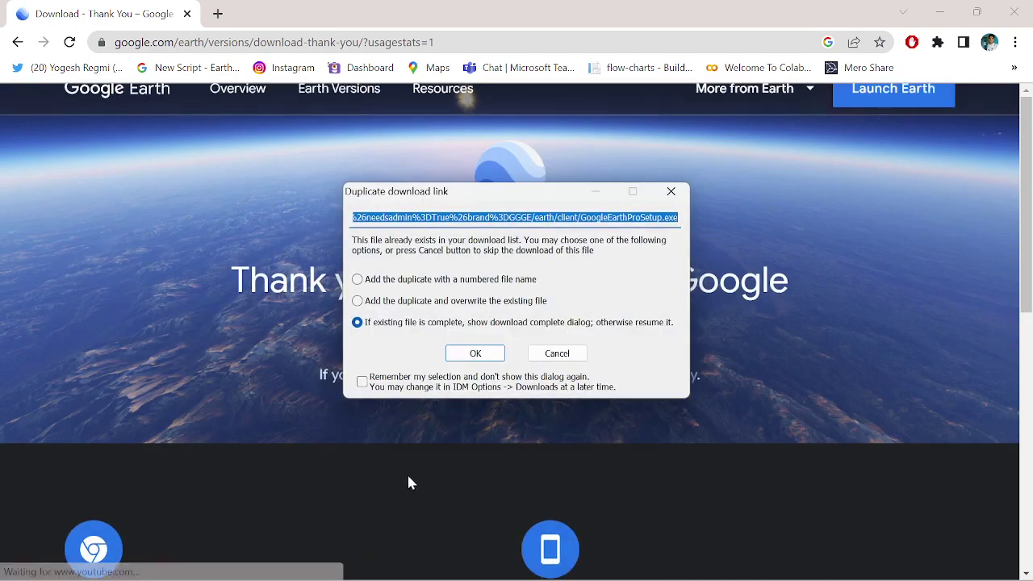
pyautogui.click(475, 354)
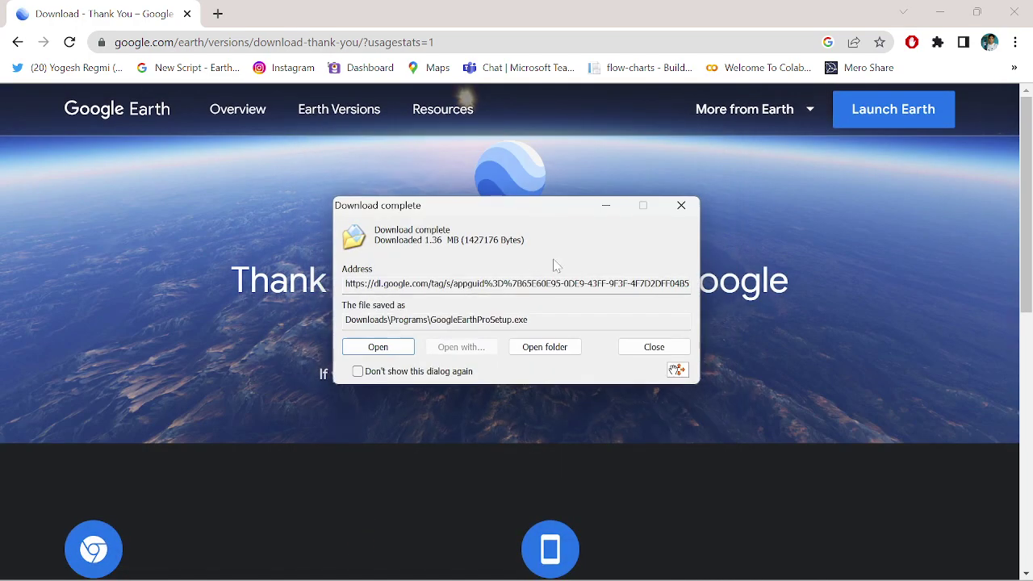
pyautogui.click(389, 348)
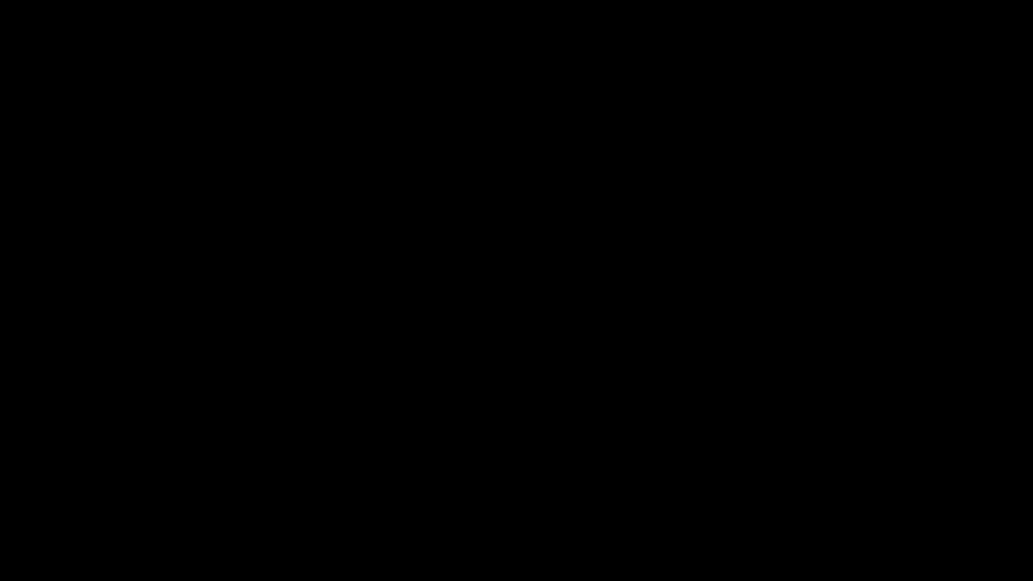
# Allow the Google Earth Pro installer to run and close it once installation completes
pyautogui.click(438, 418)
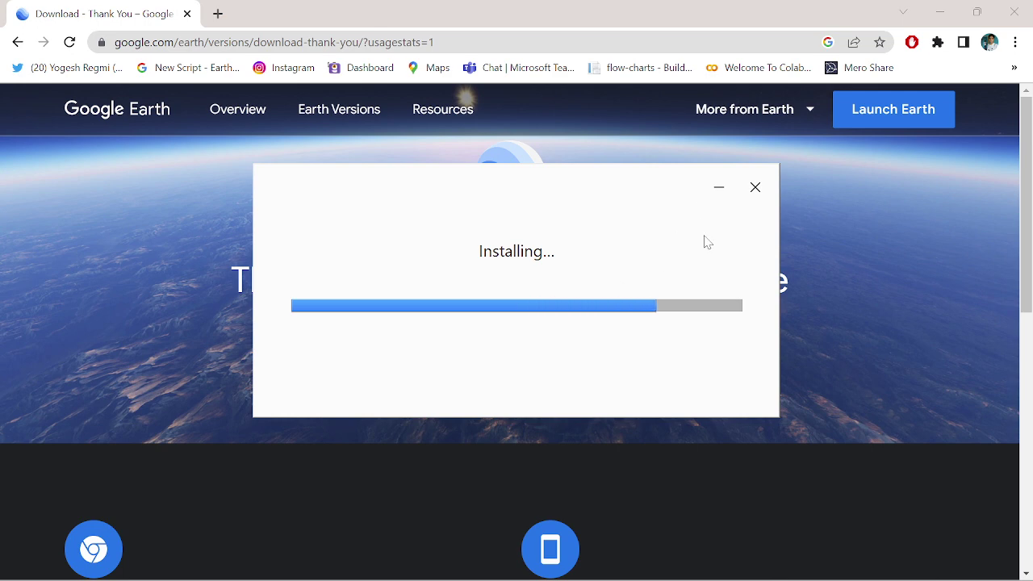
pyautogui.click(734, 389)
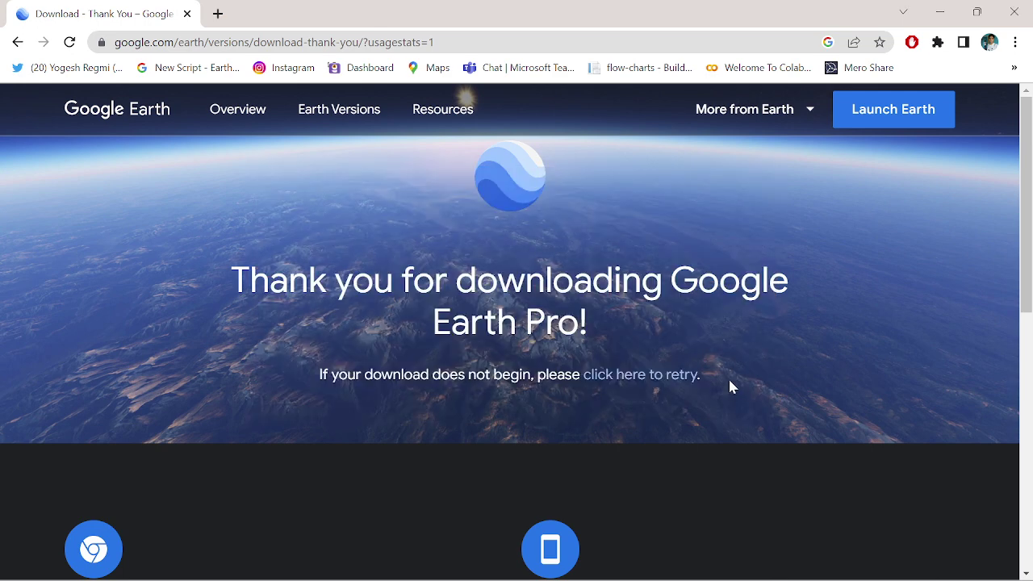
# Close Chrome, refresh the desktop, and launch Google Earth Pro with start-up tips dismissed
pyautogui.click(1014, 11)
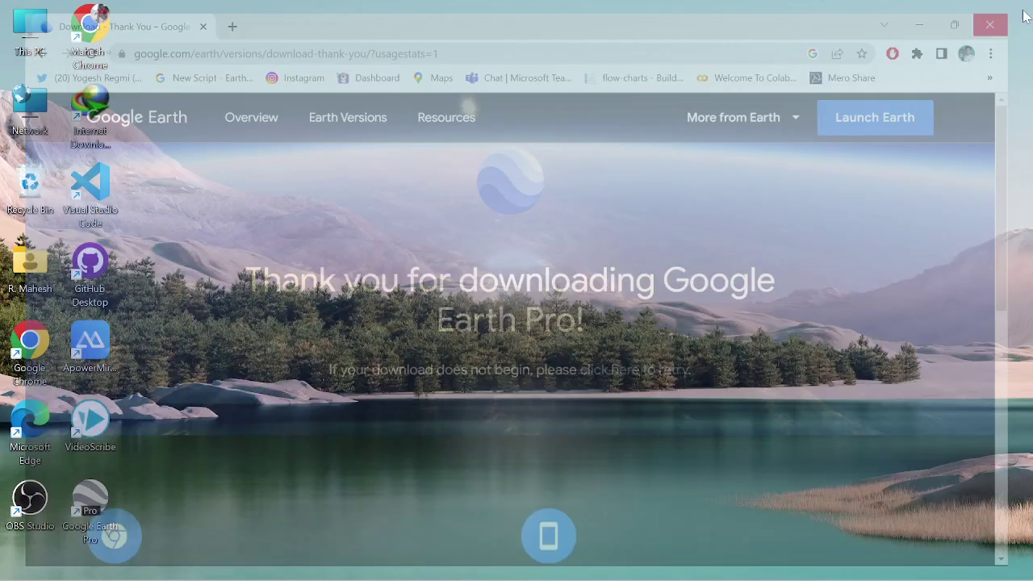
pyautogui.rightClick(698, 103)
pyautogui.click(754, 166)
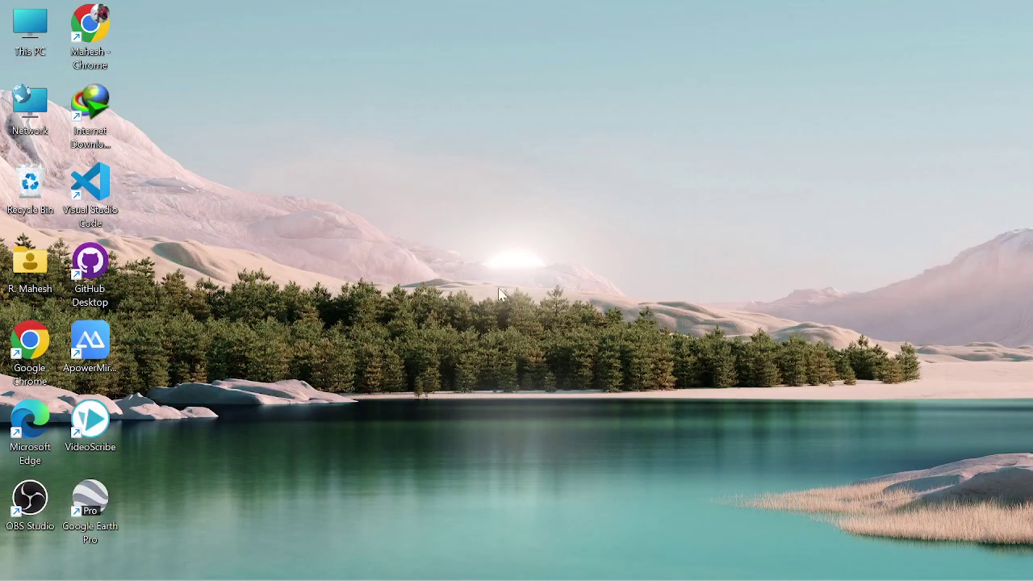
pyautogui.doubleClick(90, 504)
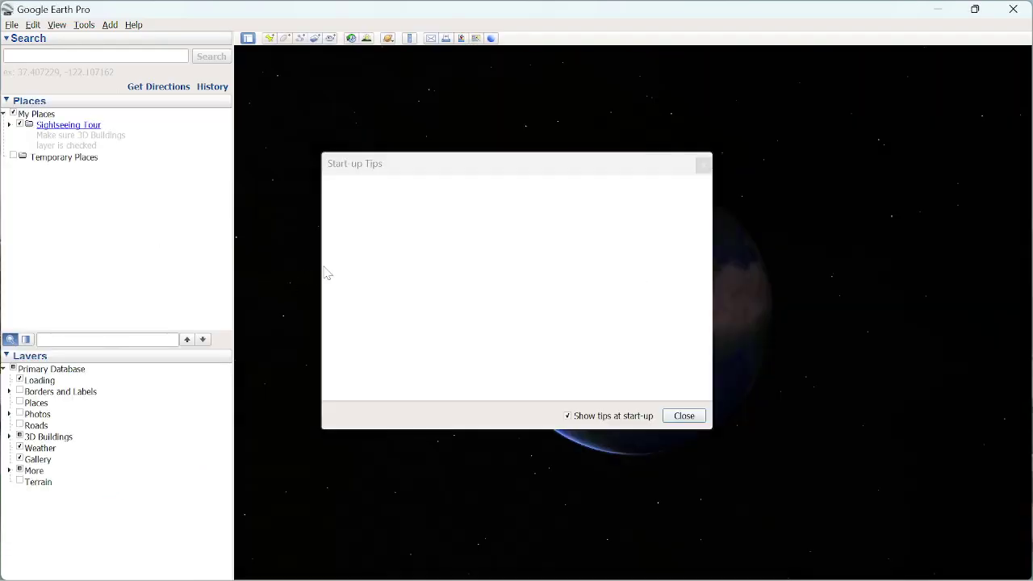
pyautogui.click(692, 416)
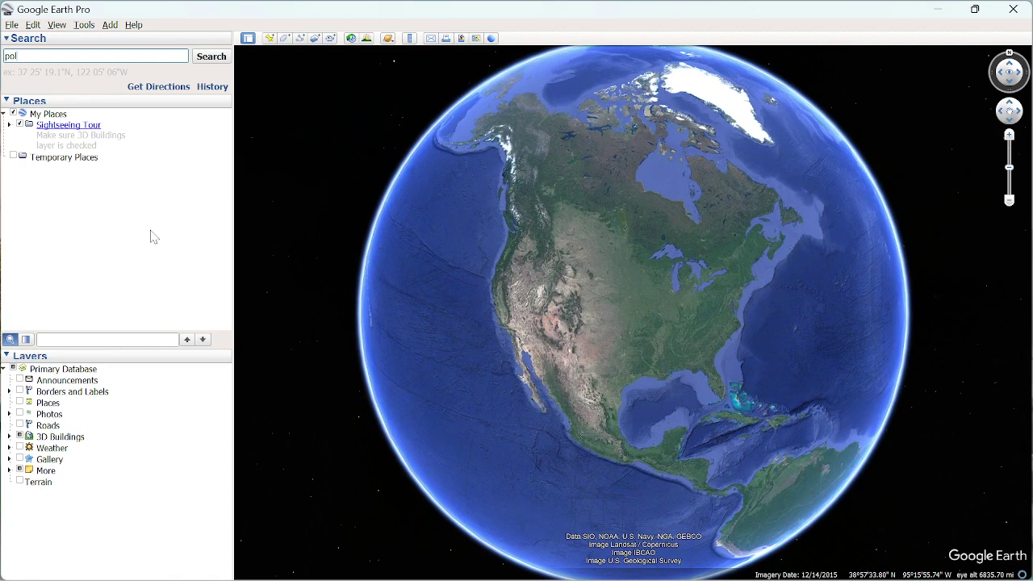
# Search for 'pokhara', fly to Pokhara, Nepal, and zoom in on the city's streets
pyautogui.press('BackSpace')
pyautogui.write('khara')
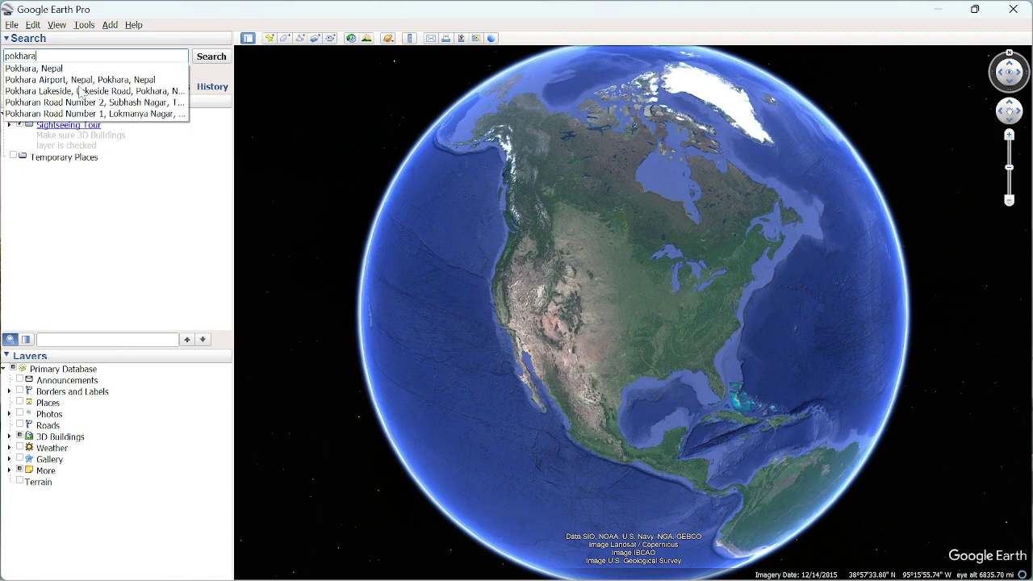
pyautogui.click(58, 69)
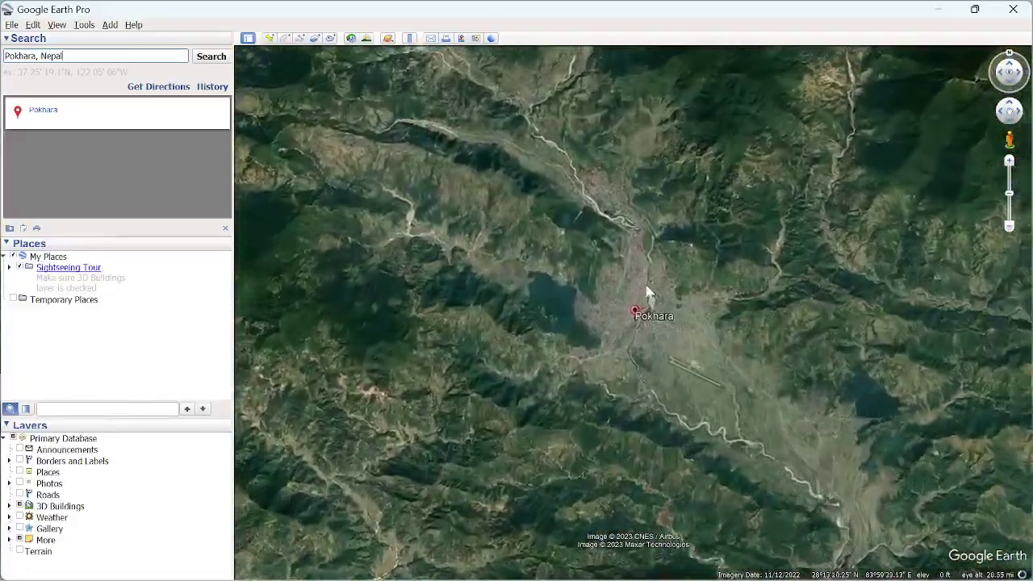
pyautogui.scroll(-5, 635, 276)
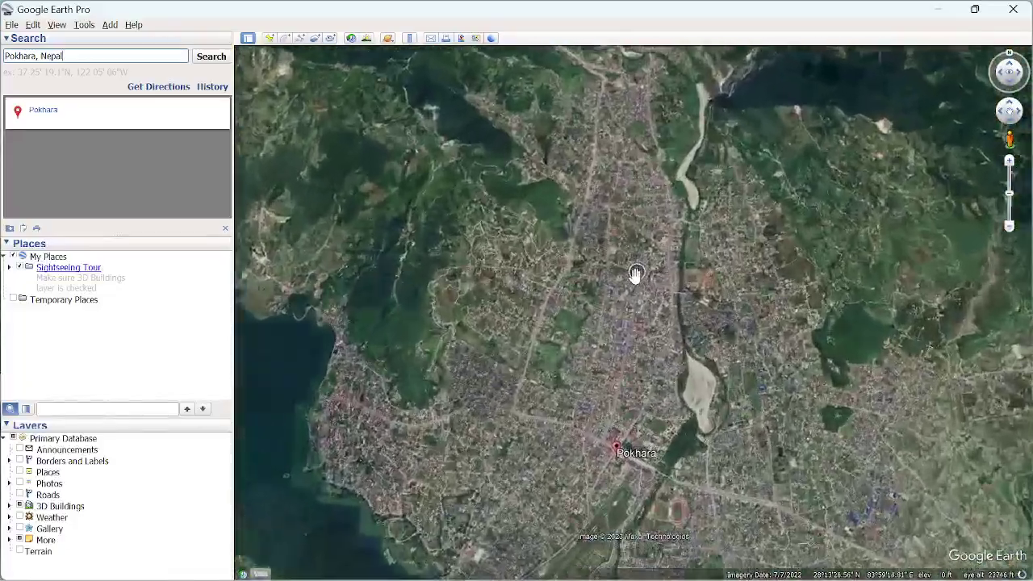
pyautogui.scroll(-5, 636, 276)
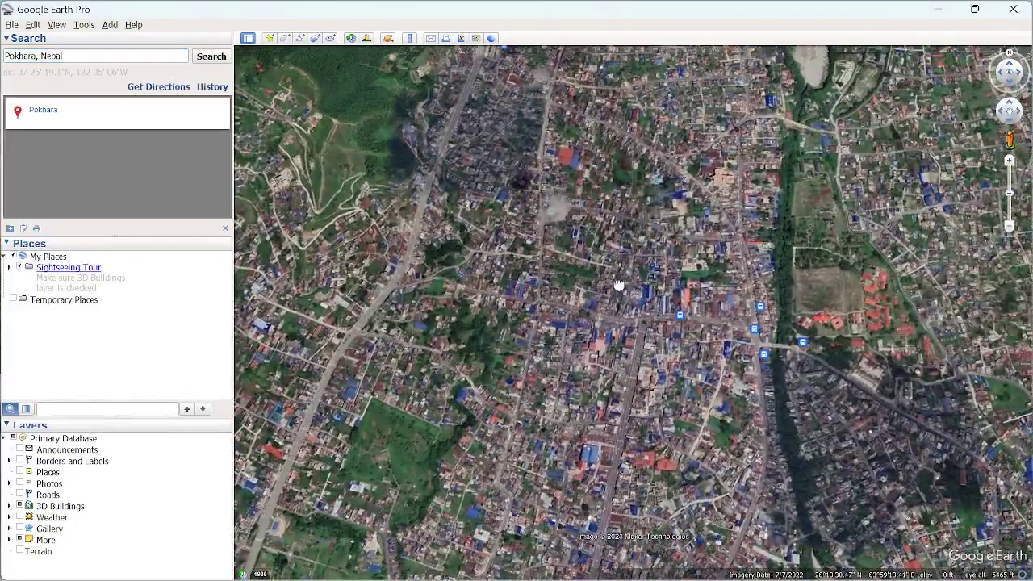
pyautogui.scroll(-3, 619, 290)
pyautogui.scroll(-2, 517, 303)
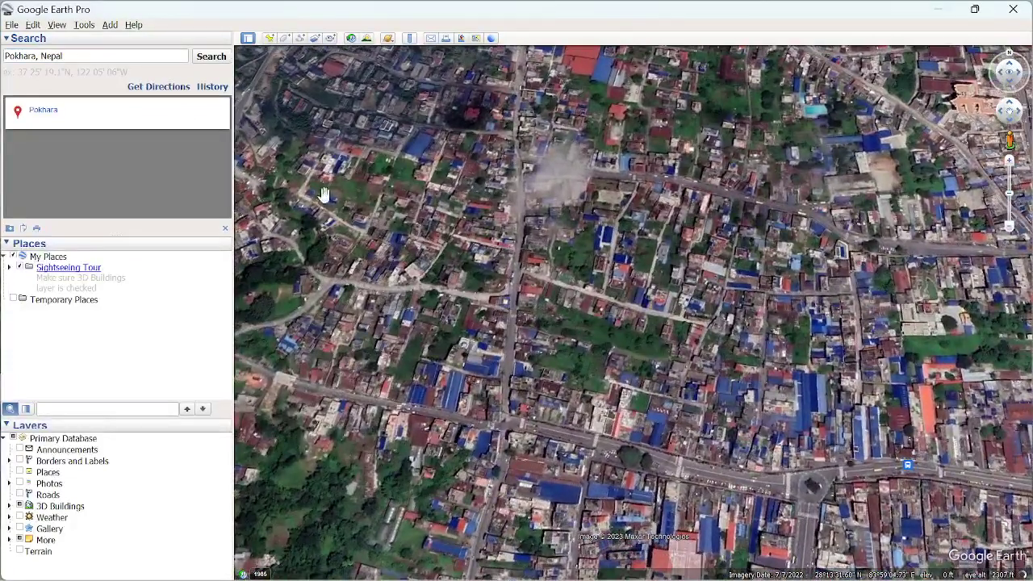
pyautogui.click(57, 25)
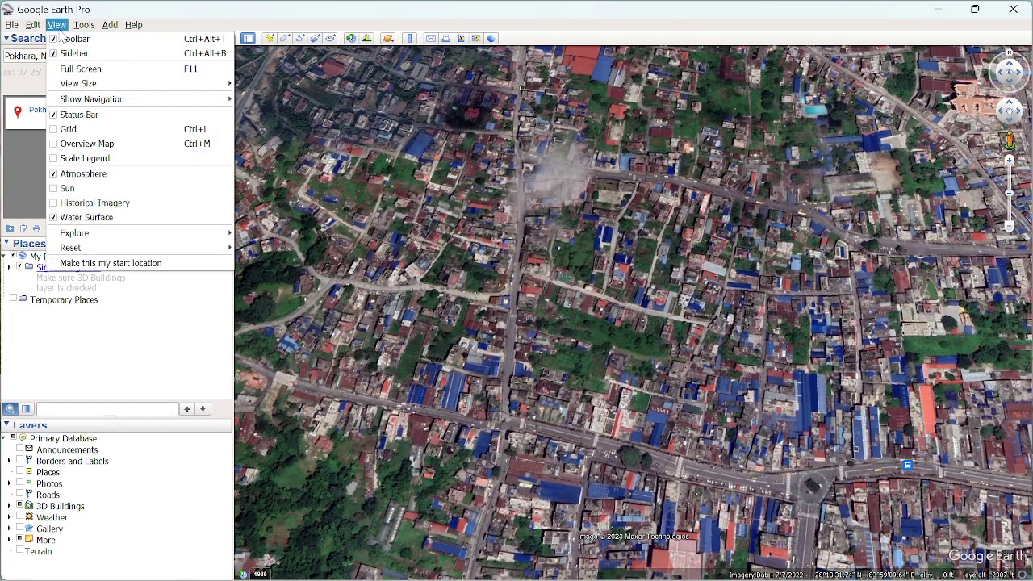
# Turn on historical imagery and browse back to the 1985 and November 2004 imagery
pyautogui.click(94, 204)
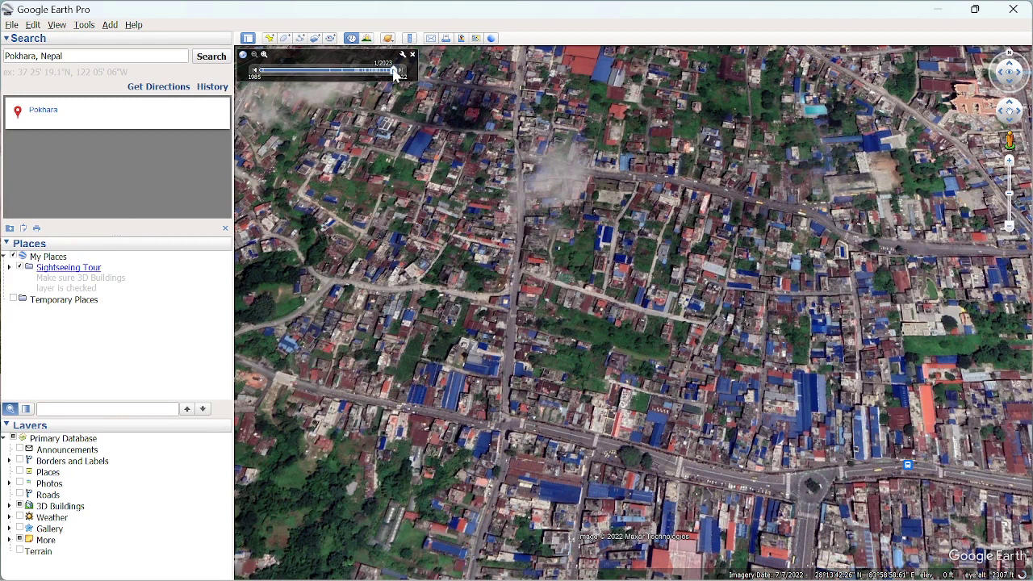
pyautogui.moveTo(384, 73); pyautogui.dragTo(261, 74)
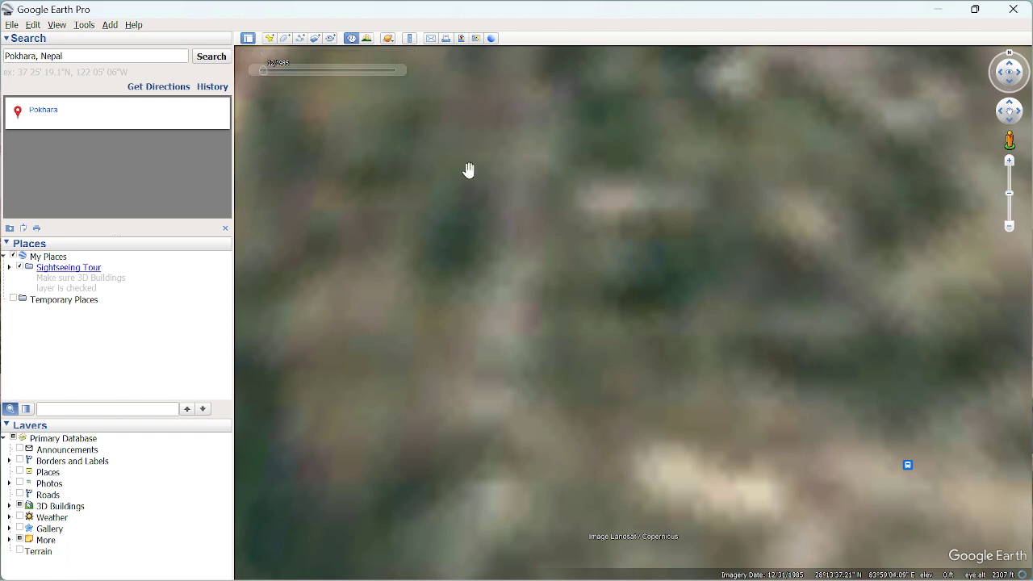
pyautogui.moveTo(262, 74); pyautogui.dragTo(330, 74)
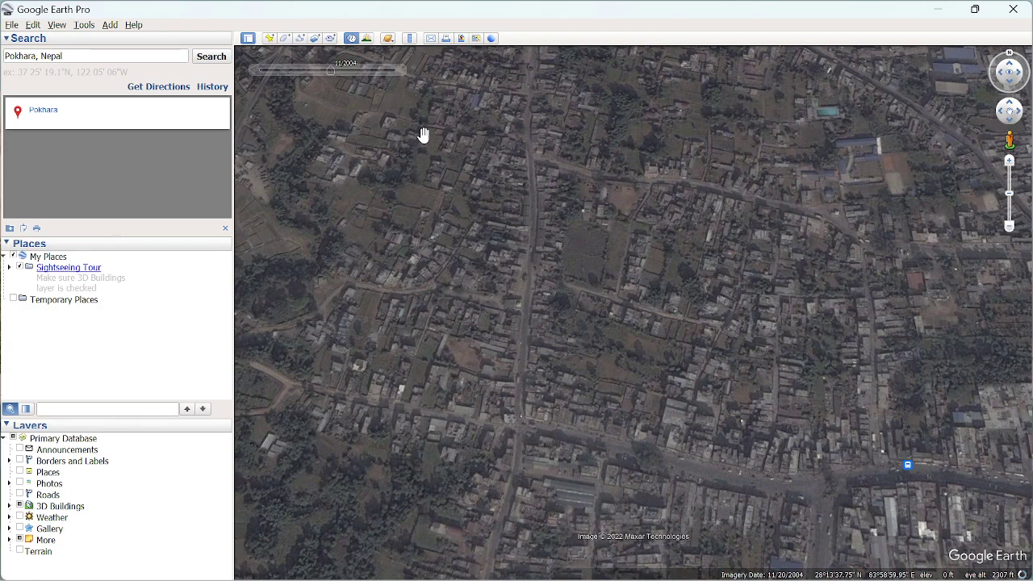
# Step the imagery forward through 2008, 2011 and 2012, then jump to 7/2022
pyautogui.moveTo(355, 90)
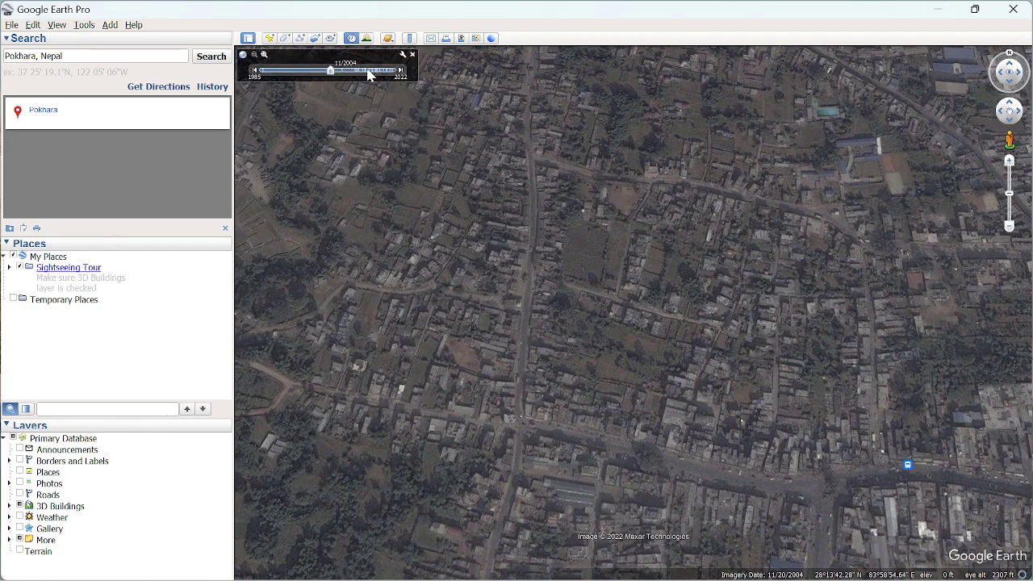
pyautogui.click(400, 71)
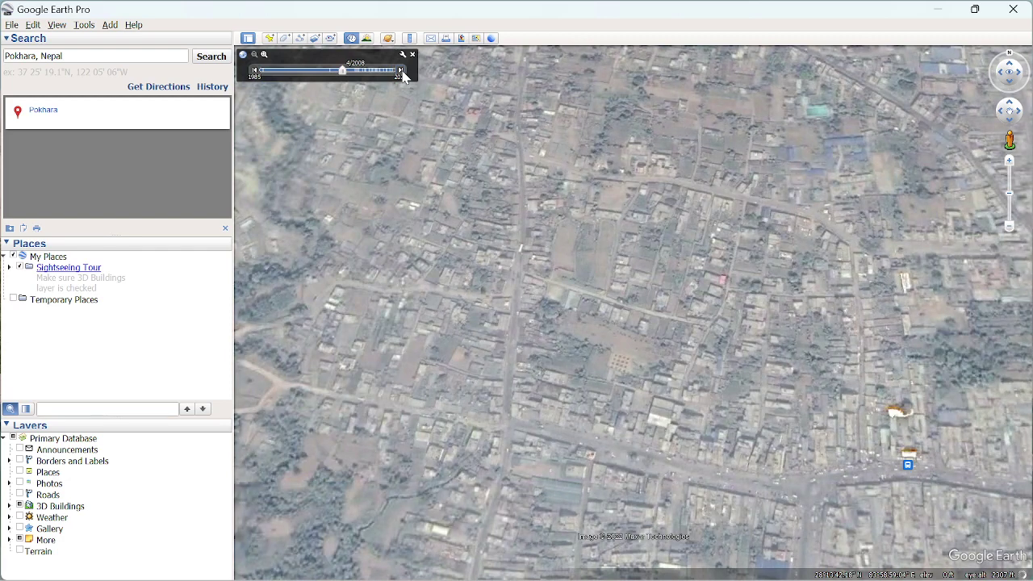
pyautogui.click(403, 72)
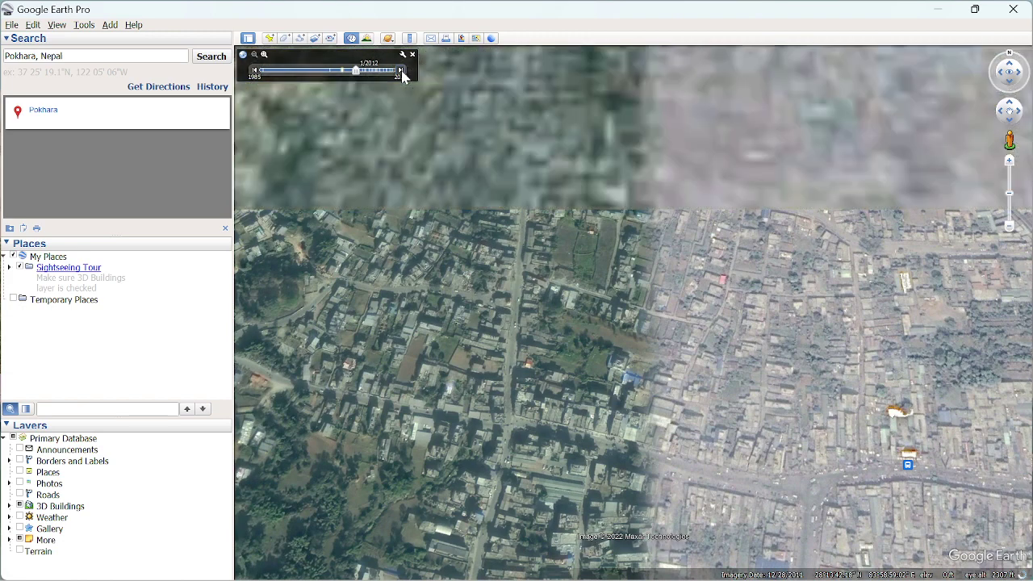
pyautogui.click(402, 73)
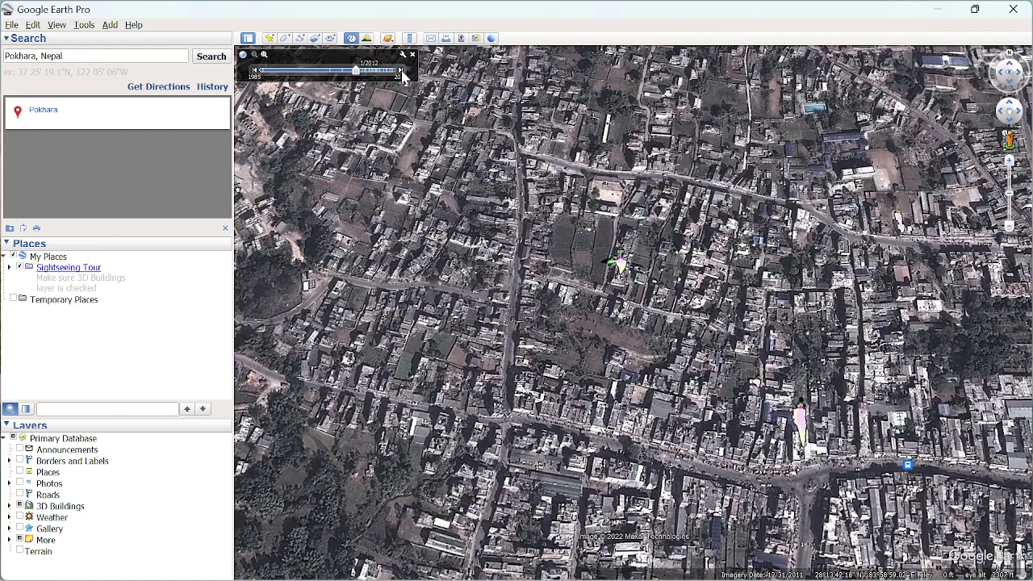
pyautogui.click(403, 73)
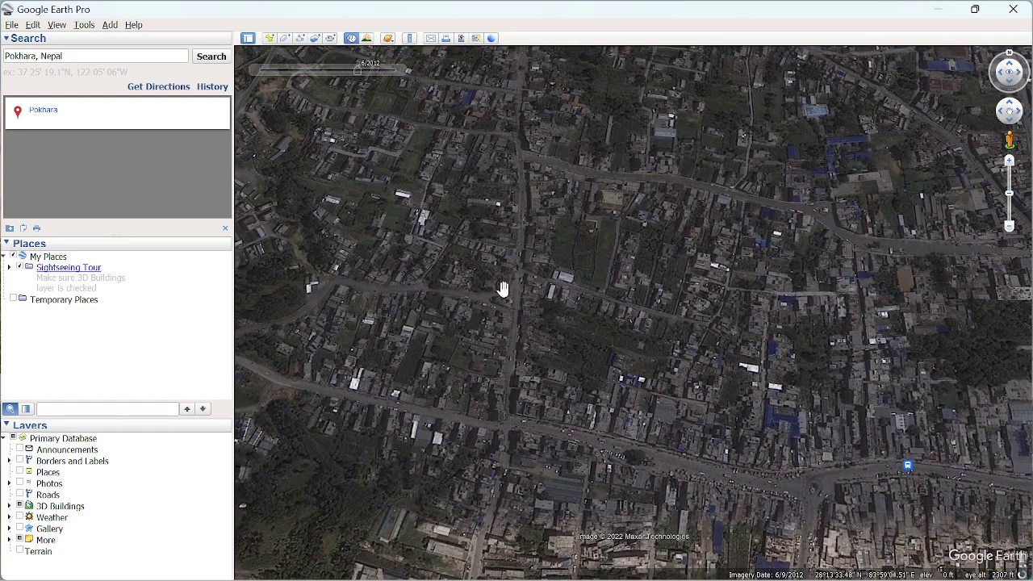
pyautogui.click(402, 71)
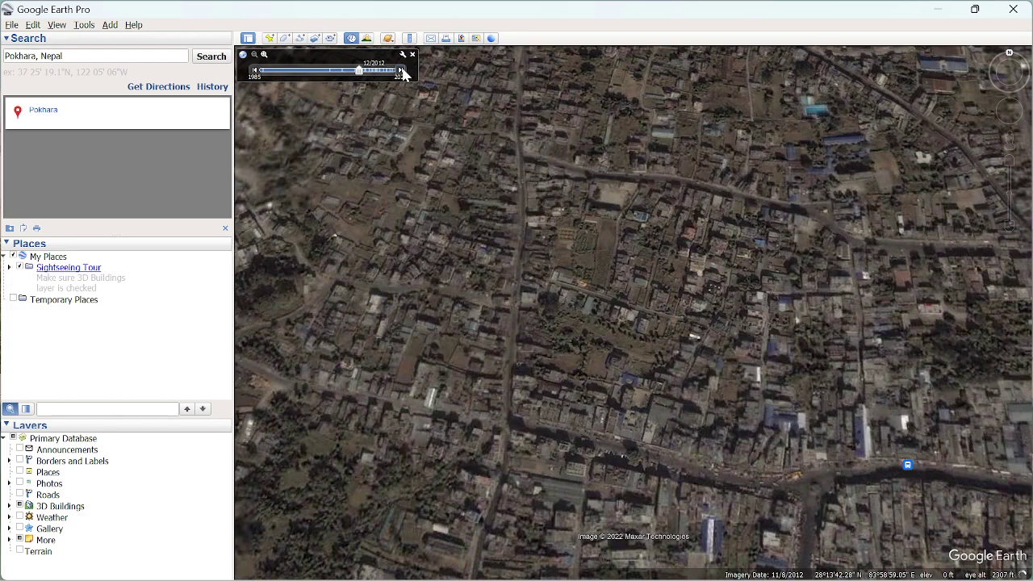
pyautogui.click(402, 71)
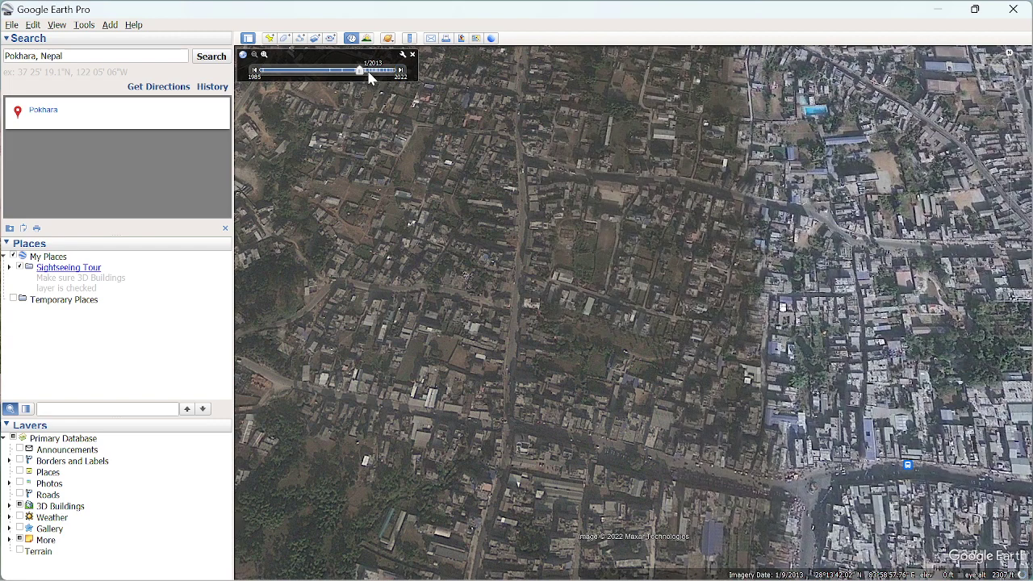
pyautogui.moveTo(361, 72); pyautogui.dragTo(399, 70)
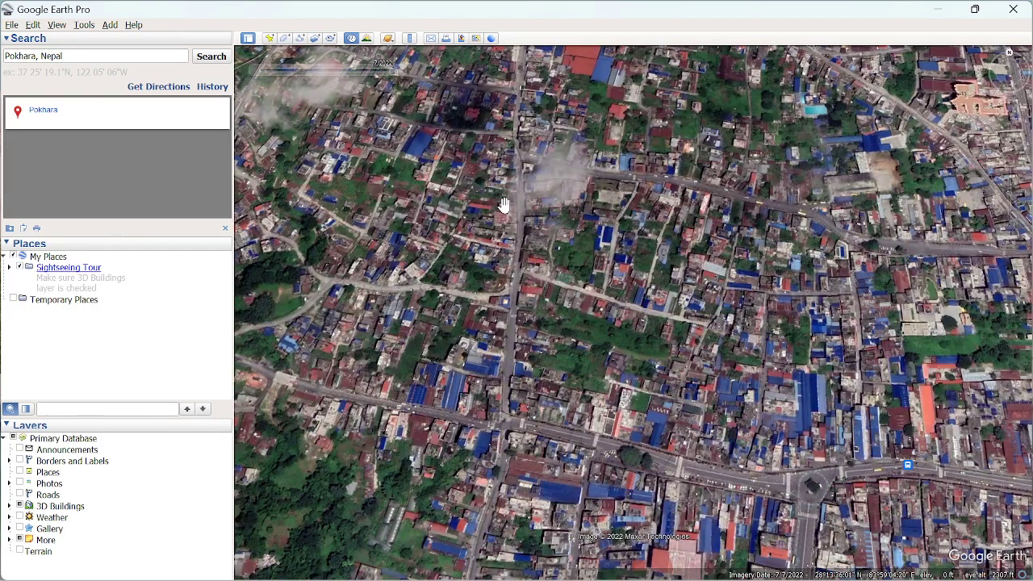
pyautogui.scroll(-2, 547, 204)
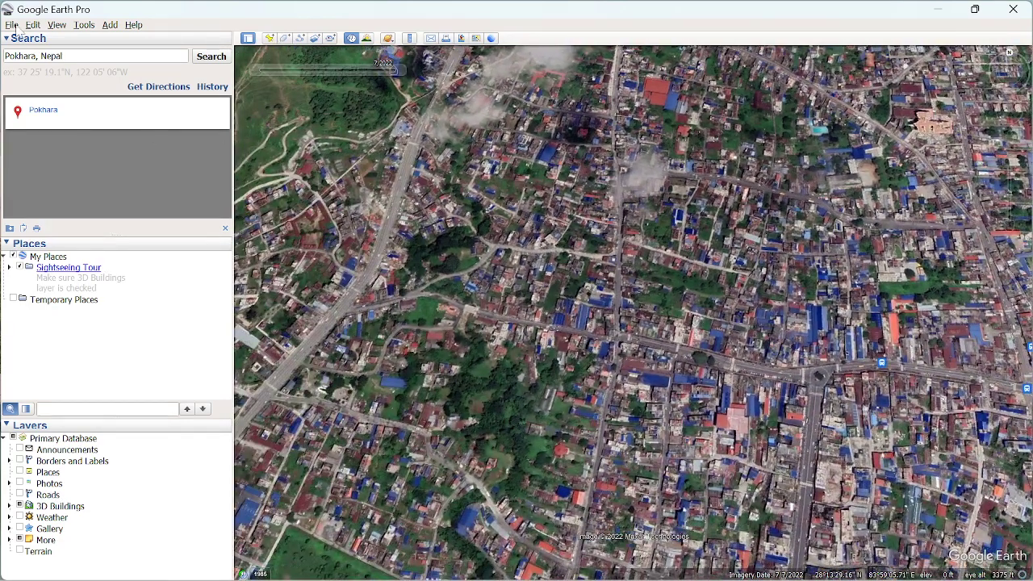
# Start Save Image from the File menu with resolution set to Maximum (8192x5317)
pyautogui.click(12, 25)
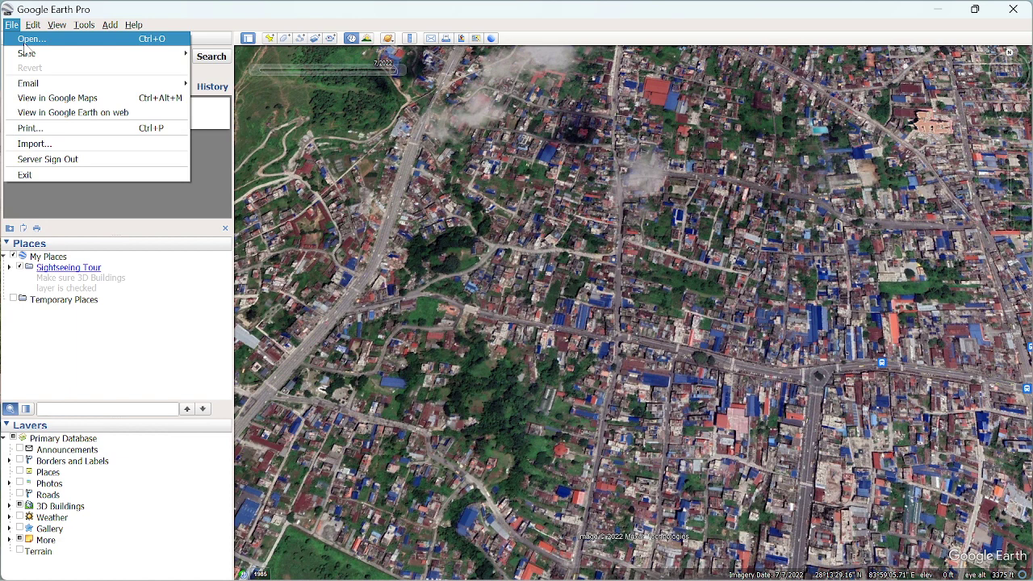
pyautogui.moveTo(93, 51)
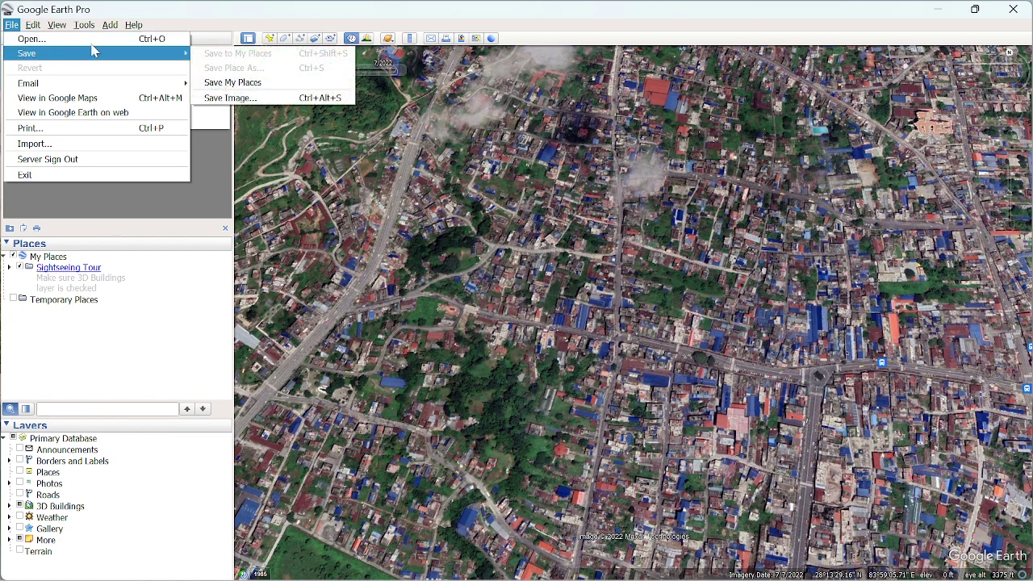
pyautogui.click(239, 100)
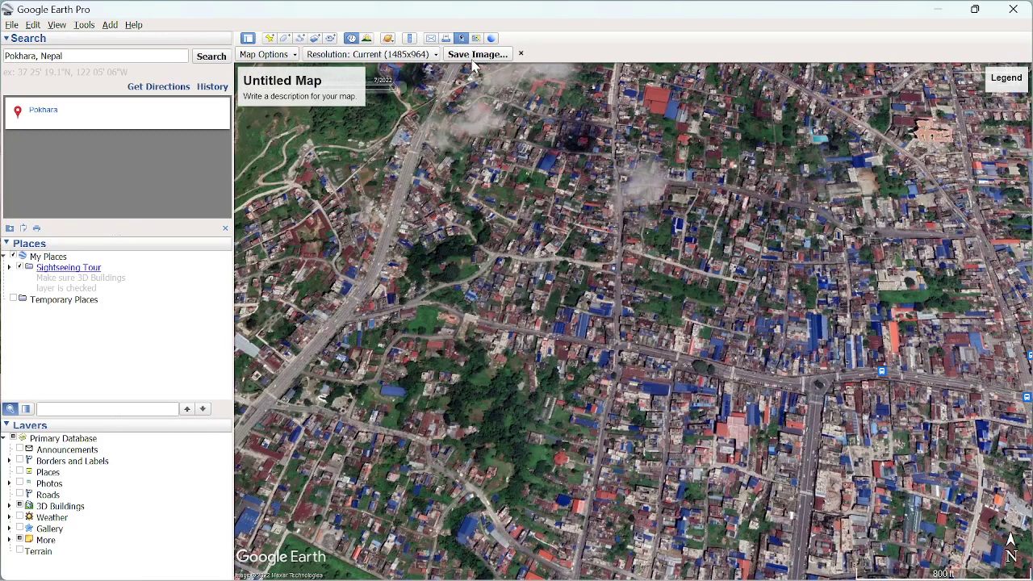
pyautogui.click(385, 55)
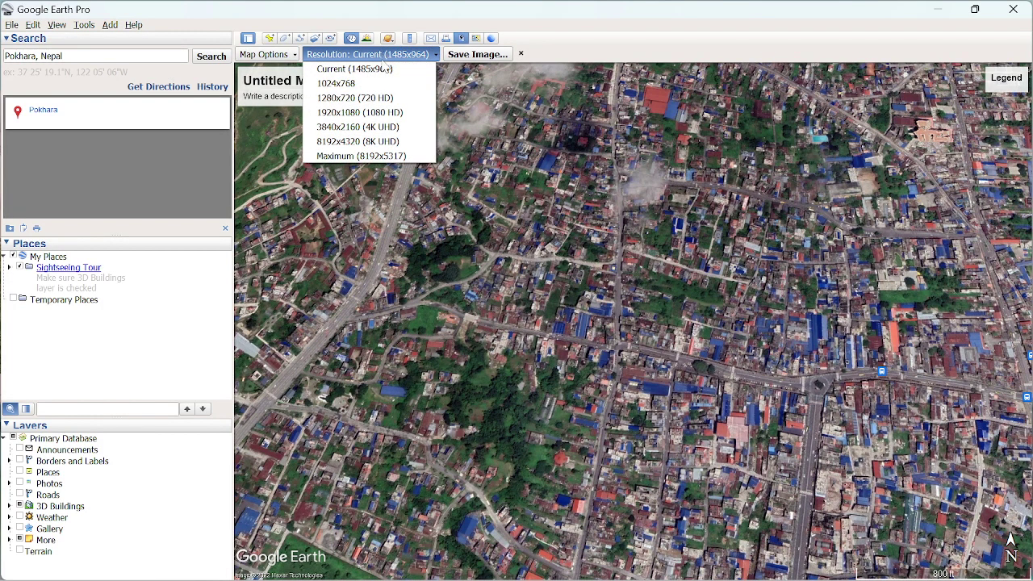
pyautogui.click(387, 155)
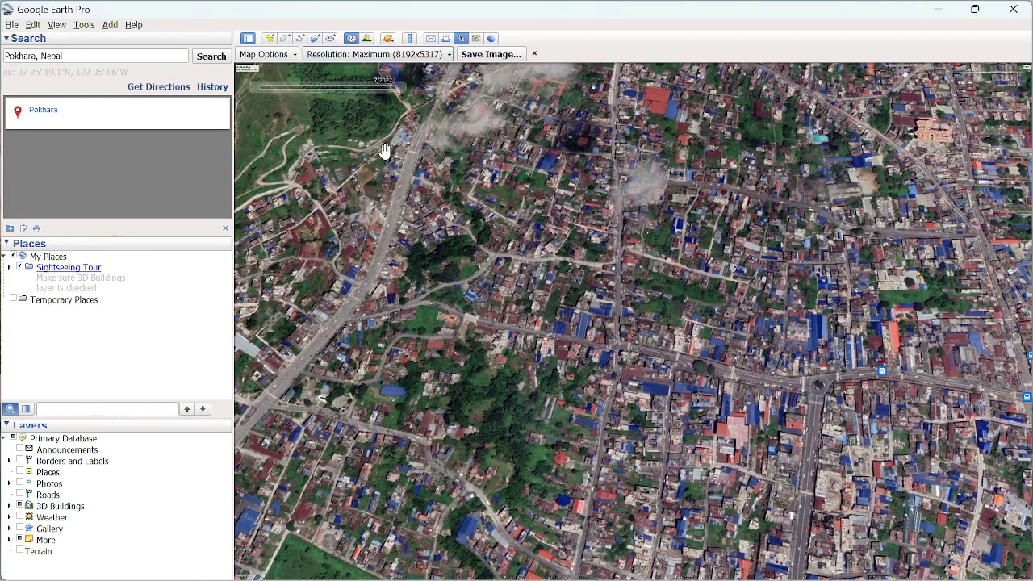
# Save the Pokhara map image to the Desktop with the file name img
pyautogui.click(494, 55)
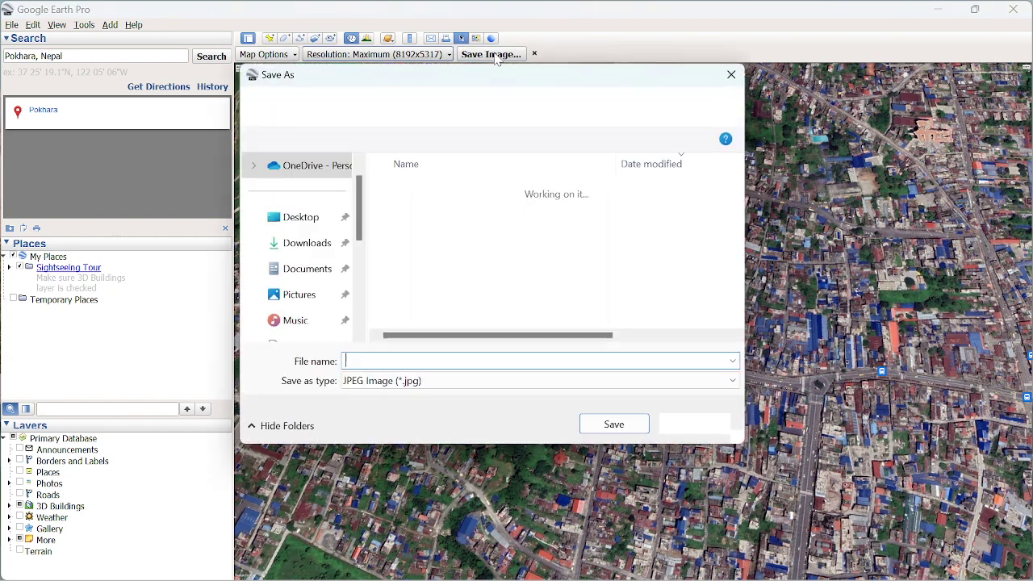
pyautogui.click(319, 225)
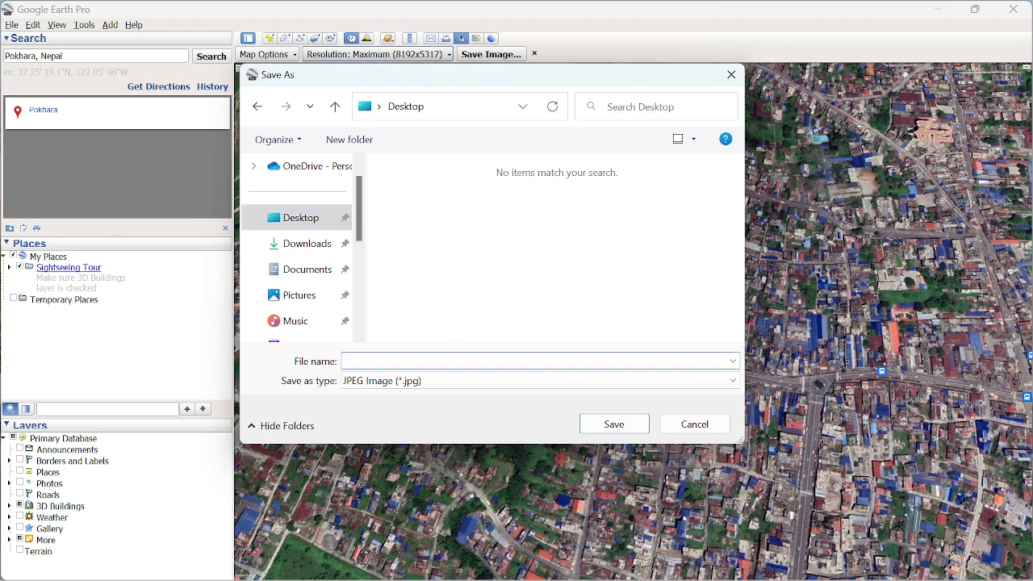
pyautogui.write('img')
pyautogui.click(628, 425)
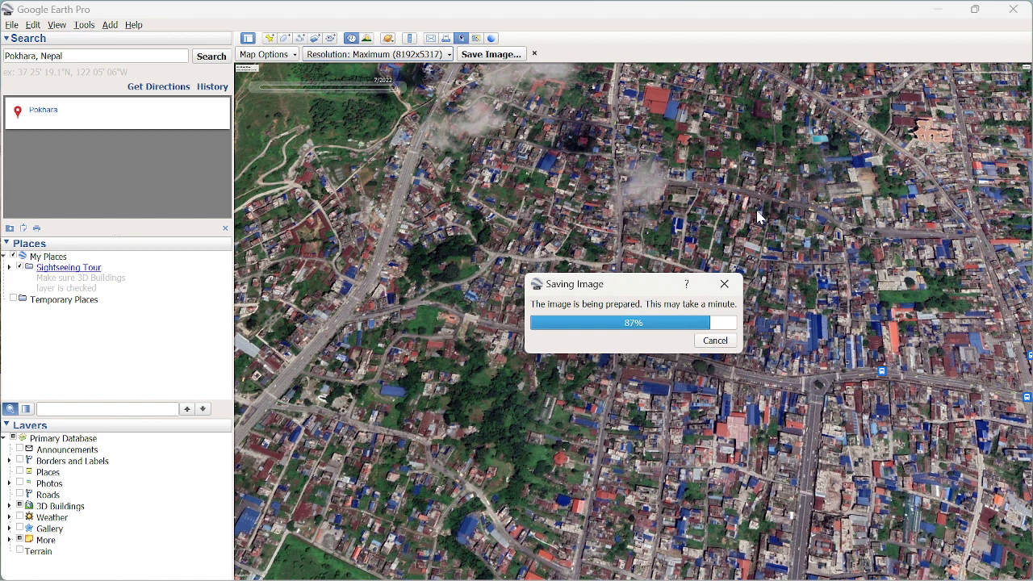
# Minimize Google Earth Pro and refresh the desktop so the img file appears
pyautogui.click(975, 10)
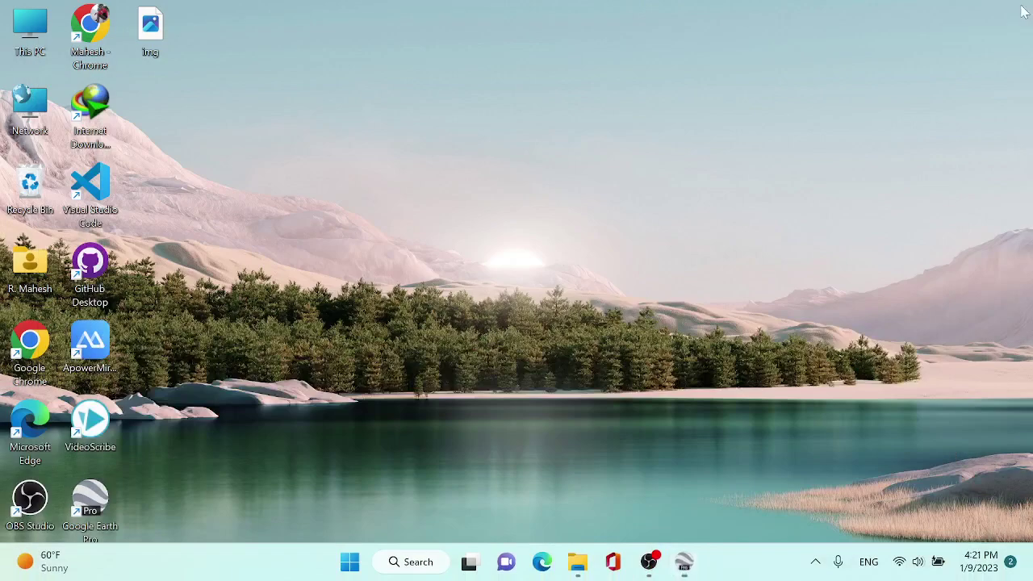
pyautogui.rightClick(448, 119)
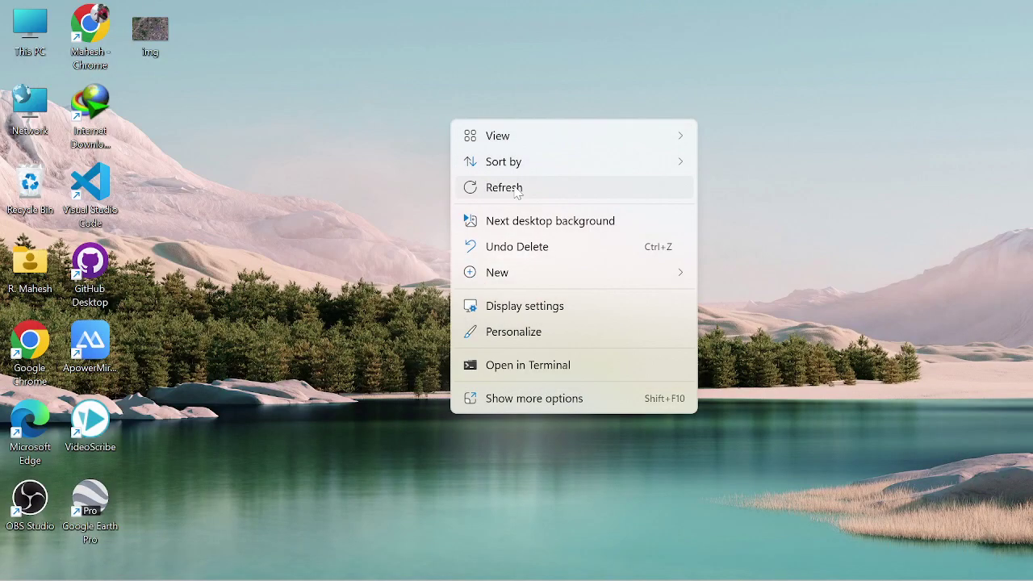
pyautogui.click(518, 187)
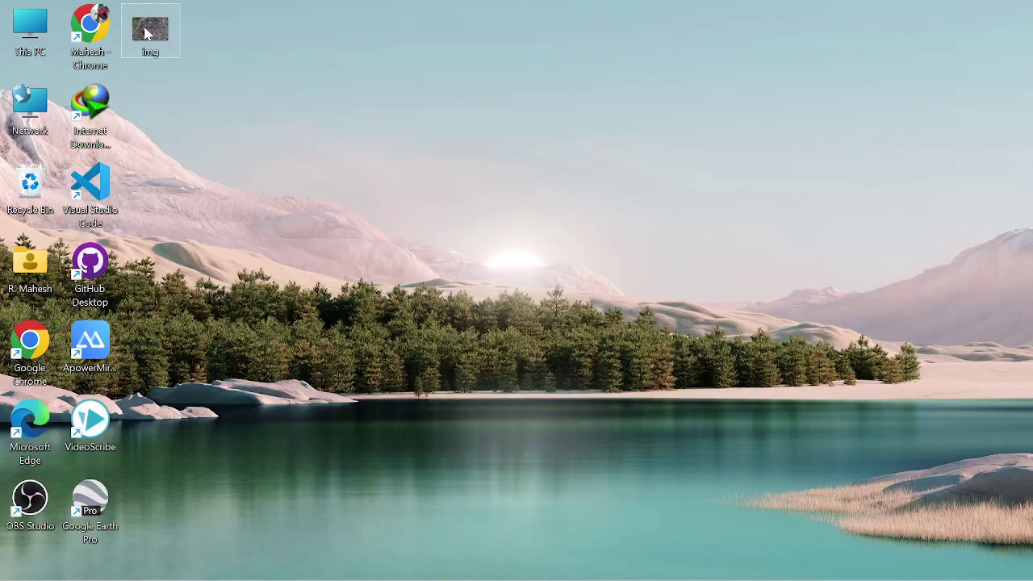
# Open img.jpg in Photos and zoom in five times on the satellite image
pyautogui.doubleClick(149, 31)
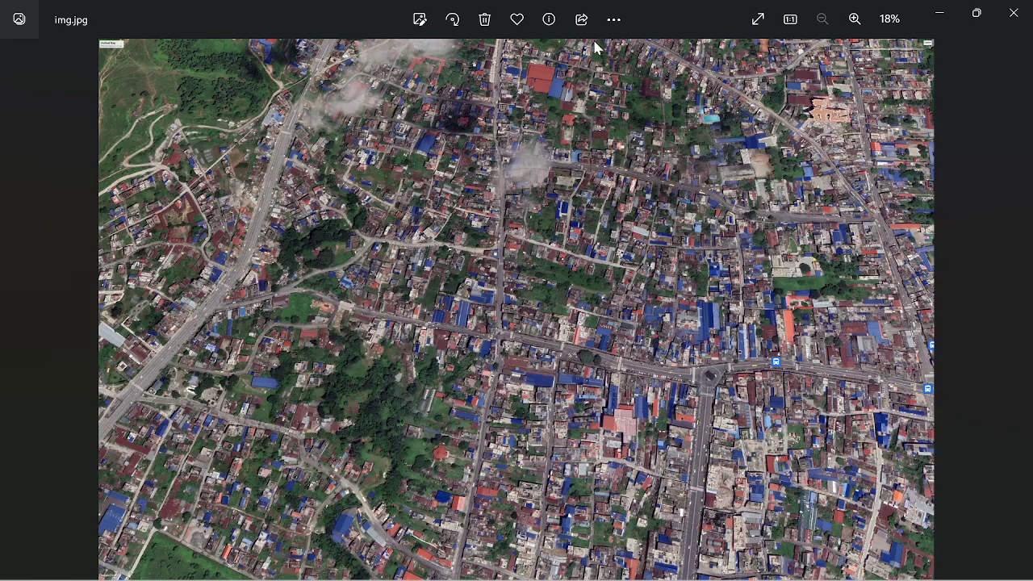
pyautogui.click(852, 19)
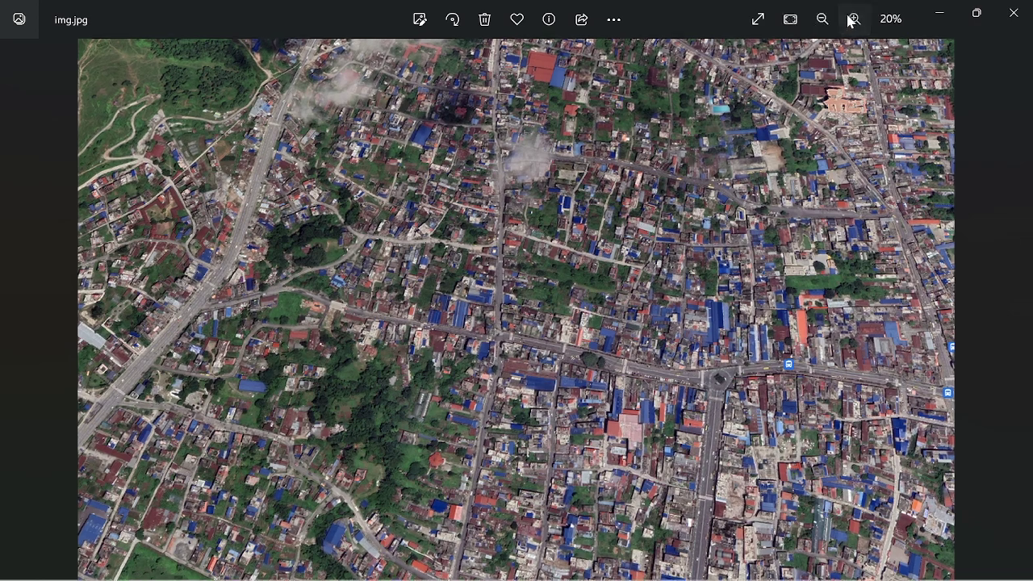
pyautogui.click(851, 19)
pyautogui.click(852, 19)
pyautogui.click(852, 19)
pyautogui.click(853, 18)
# Zoom back out until the whole photo fits, then close Photos
pyautogui.click(821, 19)
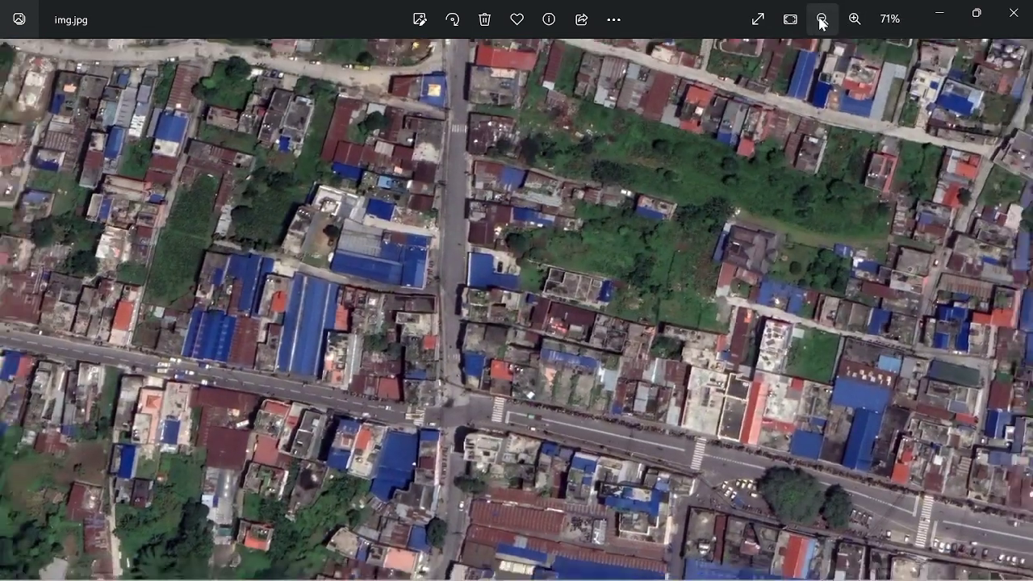
pyautogui.click(820, 20)
pyautogui.click(820, 19)
pyautogui.click(820, 19)
pyautogui.click(820, 20)
pyautogui.click(820, 19)
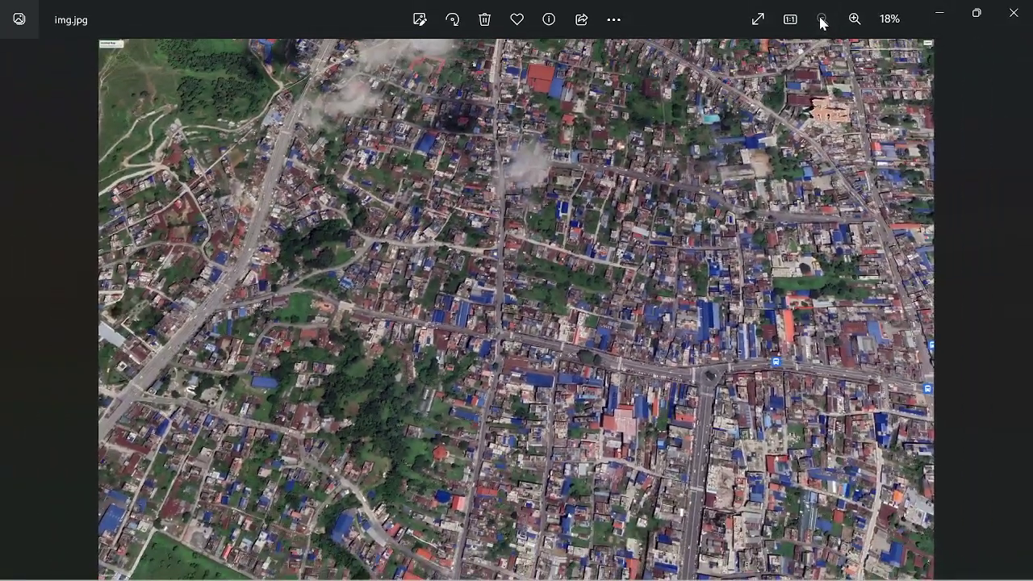
pyautogui.click(1015, 15)
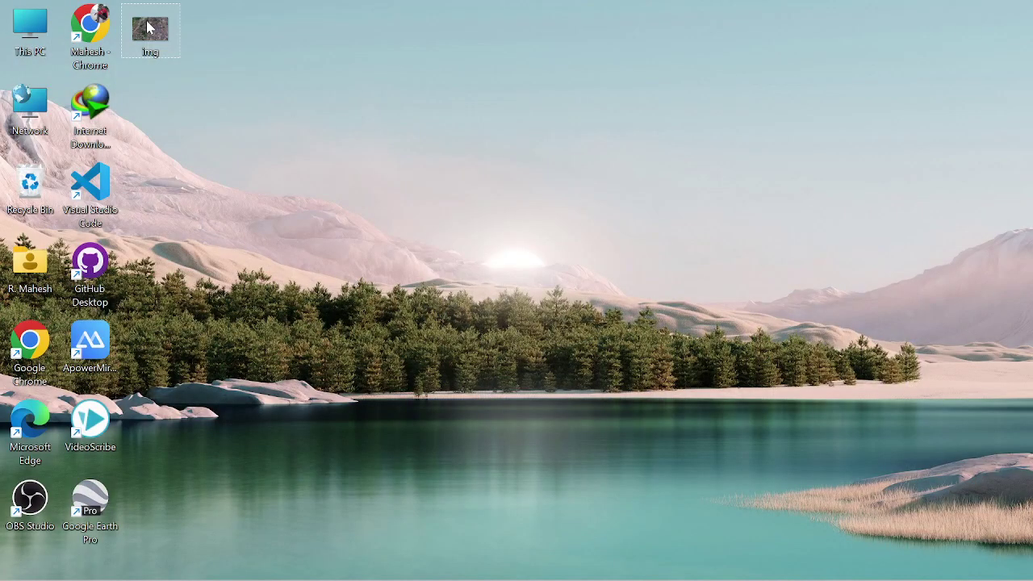
# Check img's Properties Details: 8192 x 5317 pixels, 96 dpi, 24-bit depth
pyautogui.rightClick(148, 28)
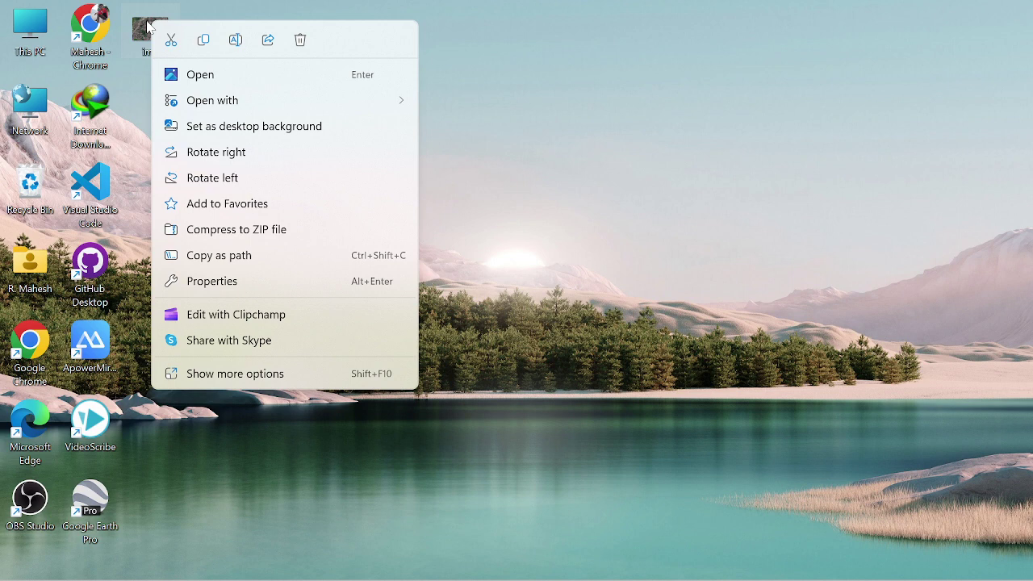
pyautogui.click(143, 36)
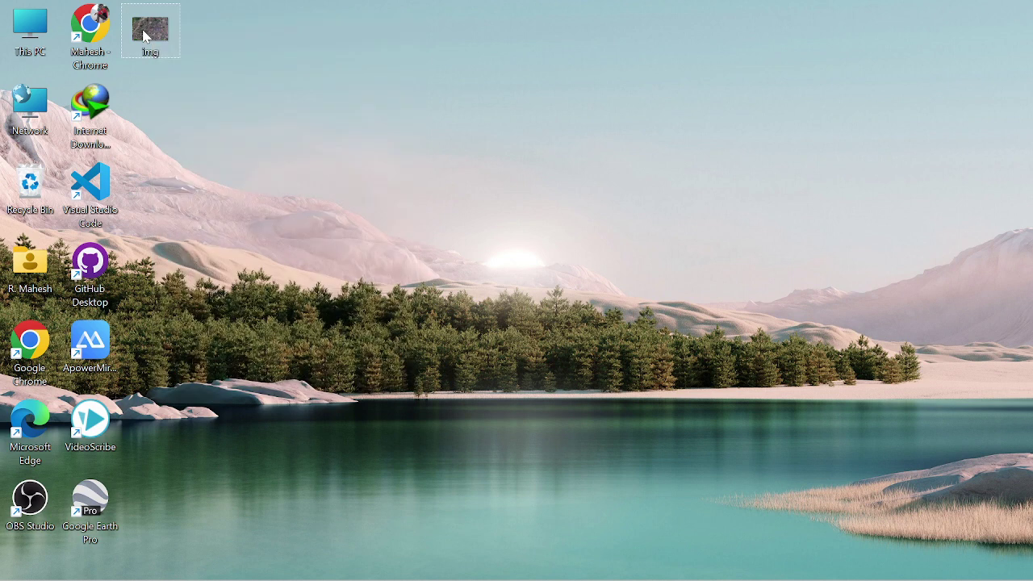
pyautogui.rightClick(144, 35)
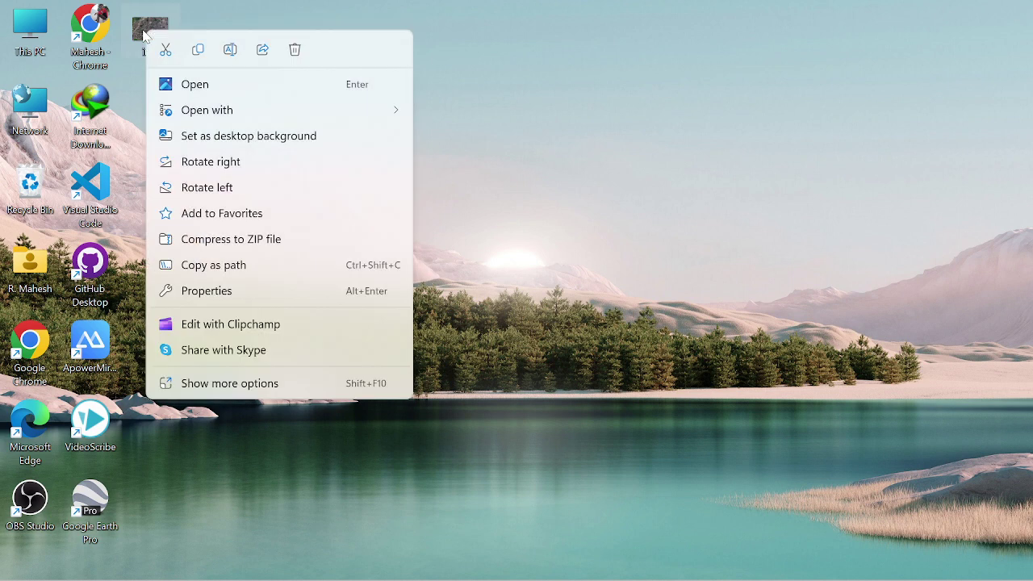
pyautogui.click(263, 290)
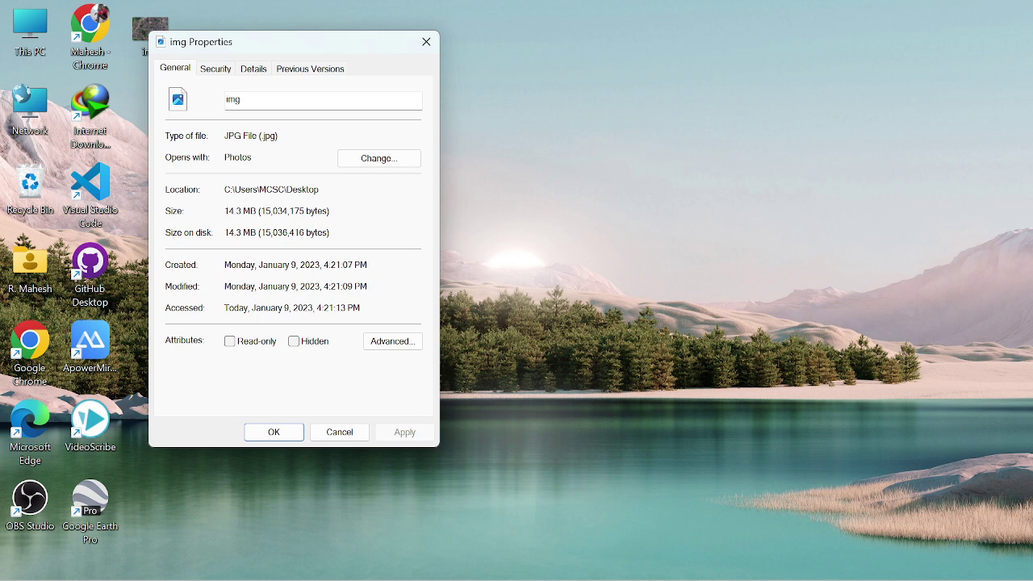
pyautogui.click(215, 69)
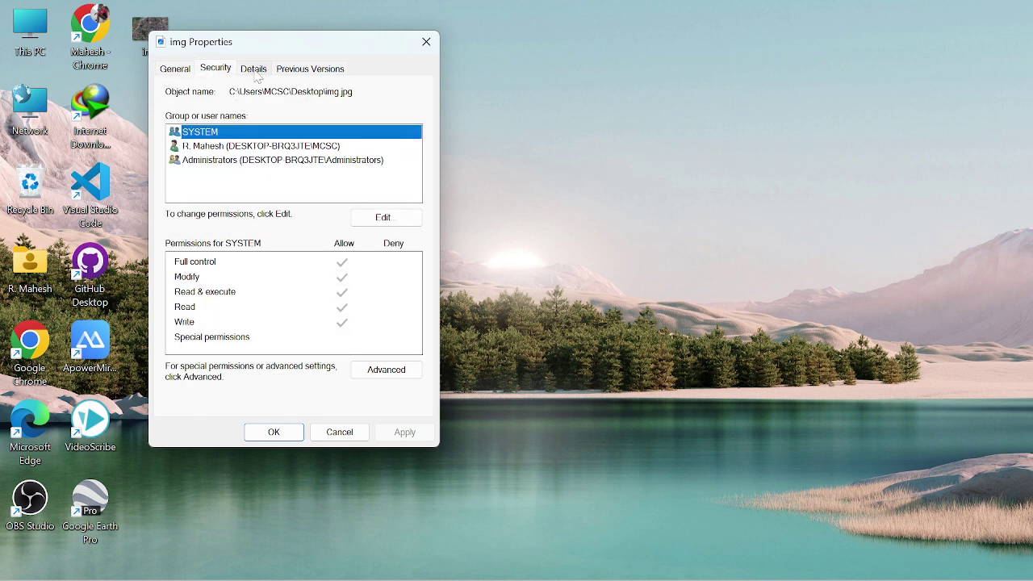
pyautogui.click(255, 71)
pyautogui.scroll(-5, 279, 247)
pyautogui.scroll(2, 293, 238)
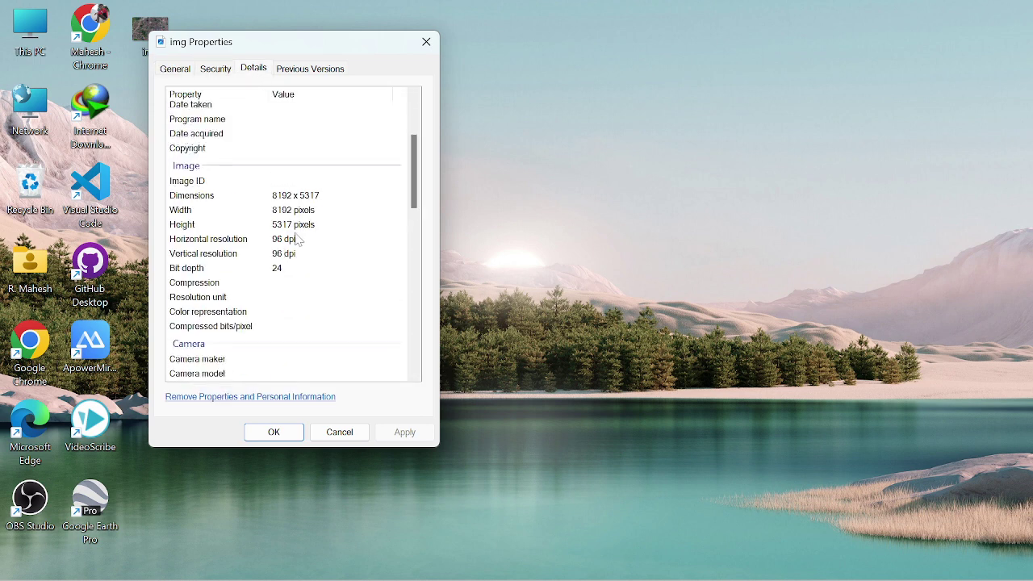